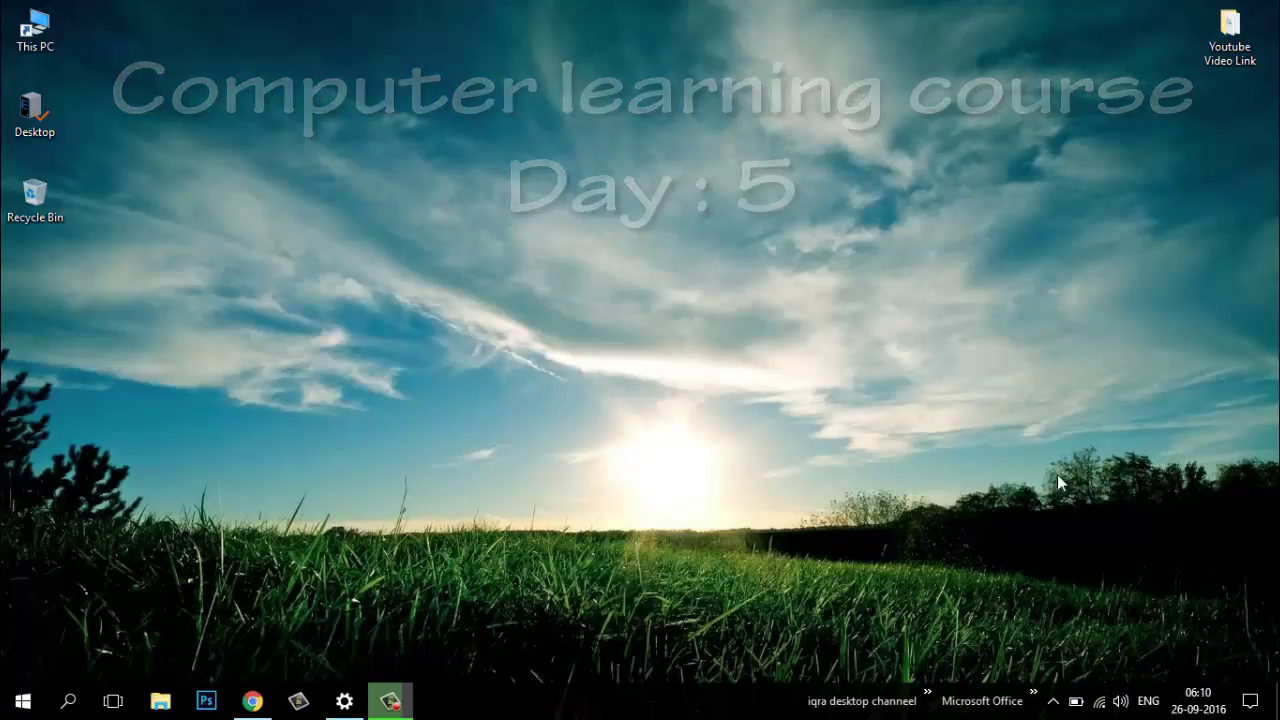
{"action": "right_click", "coordinate": [412, 170]}
{"action": "left_click", "coordinate": [446, 193]}
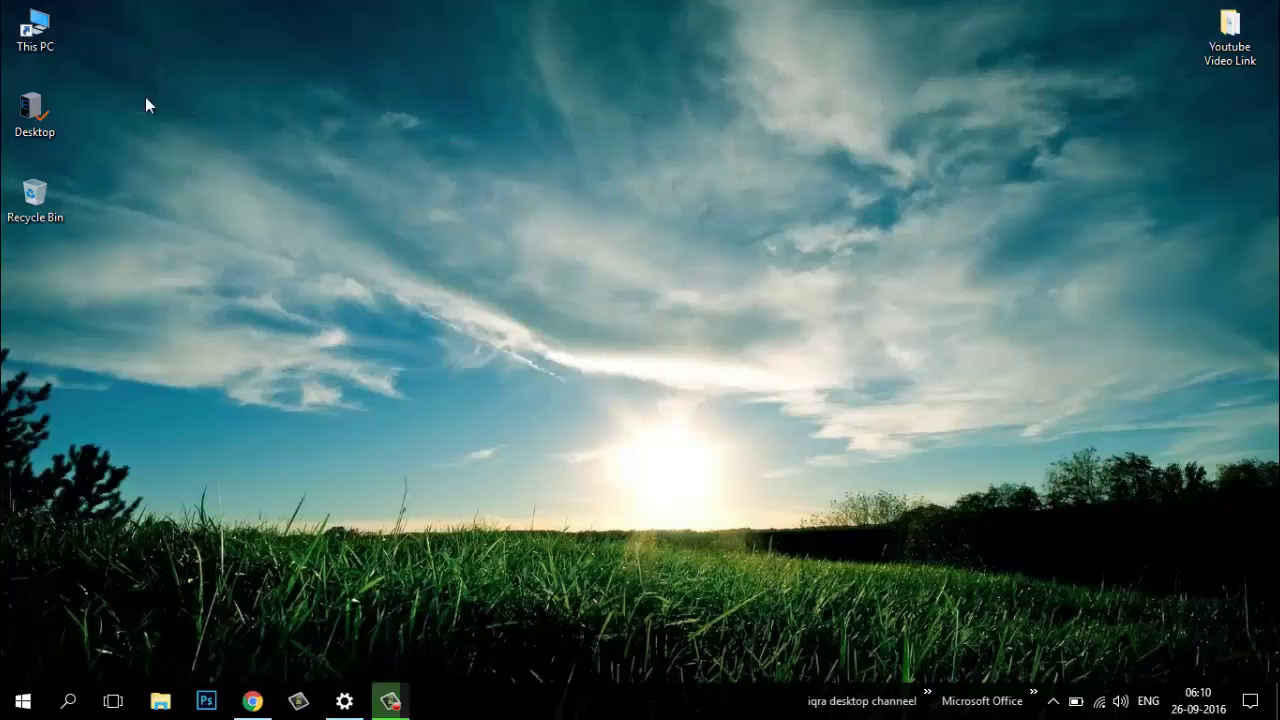
{"action": "left_click_drag", "start_coordinate": [111, 25], "coordinate": [6, 229]}
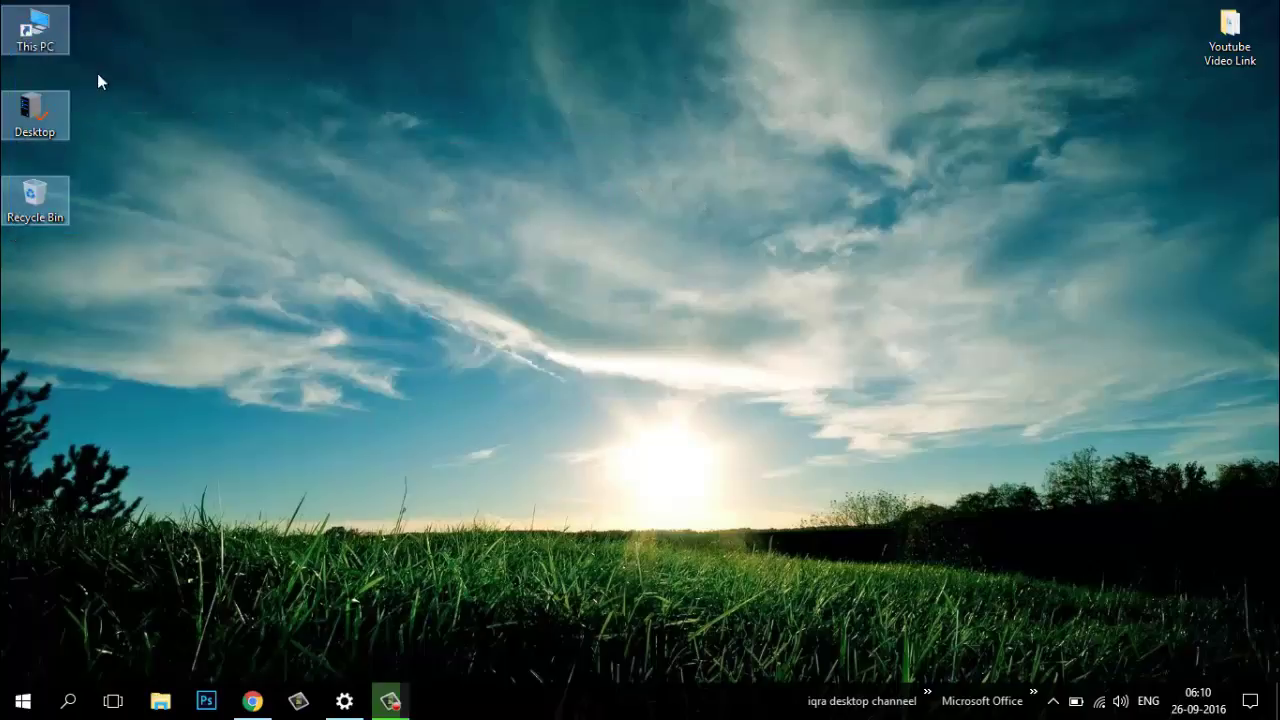
{"action": "left_click", "coordinate": [55, 63]}
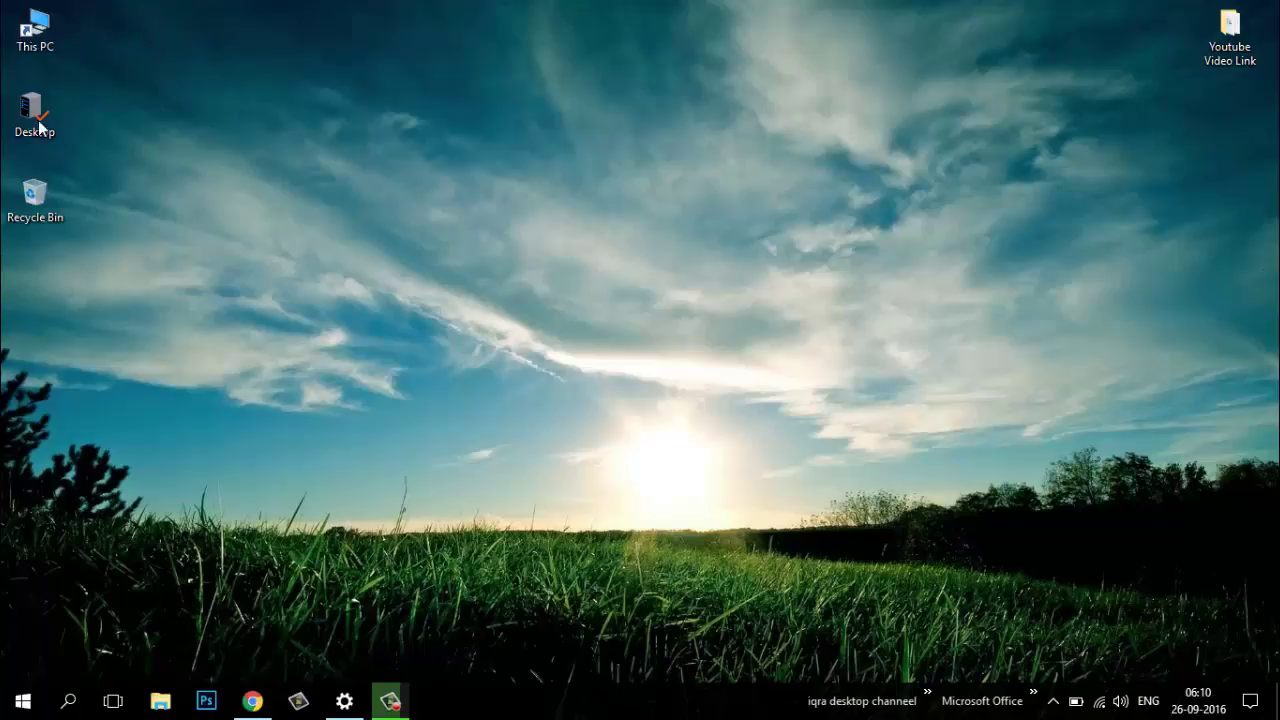
{"action": "right_click", "coordinate": [195, 112]}
{"action": "left_click", "coordinate": [252, 158]}
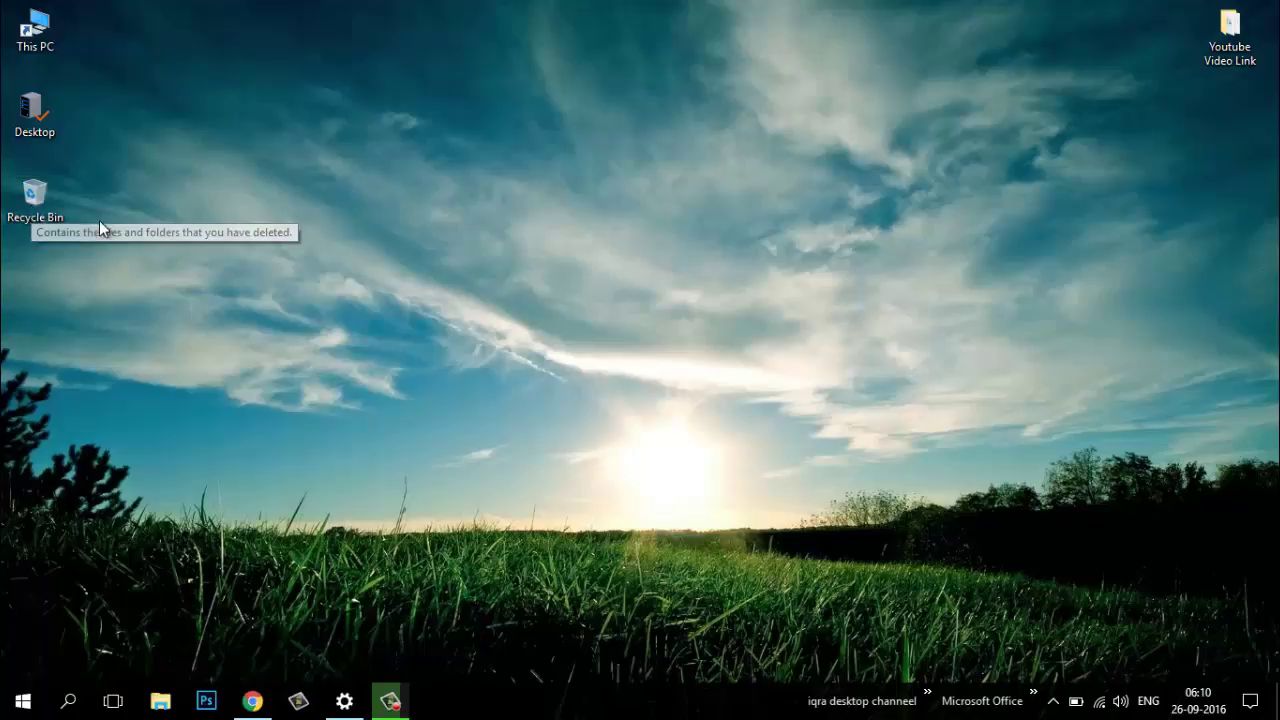
Move the Recycle Bin and Desktop icons out of their column toward the middle of the desktop, one below the other
{"action": "left_click_drag", "start_coordinate": [38, 200], "coordinate": [444, 114]}
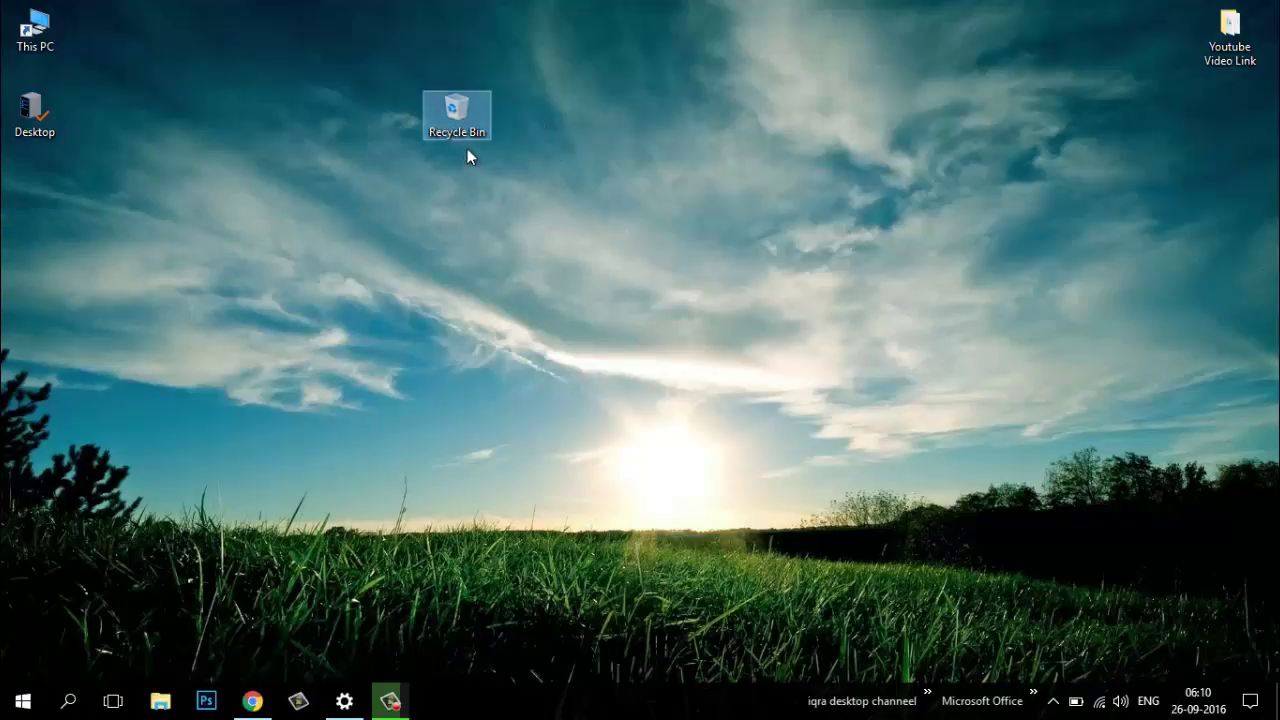
{"action": "left_click", "coordinate": [42, 122]}
{"action": "left_click_drag", "start_coordinate": [42, 122], "coordinate": [477, 230]}
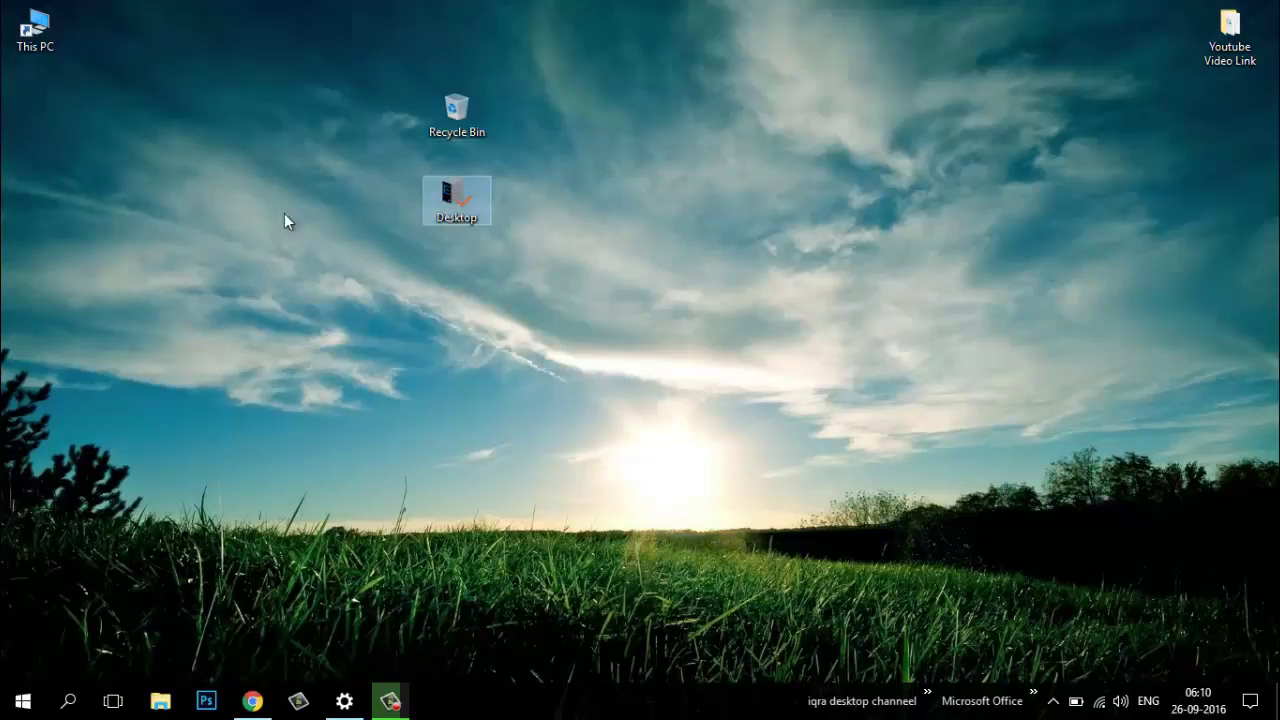
Move This PC, Recycle Bin and Desktop one by one into the column below the Youtube Video Link folder
{"action": "left_click_drag", "start_coordinate": [45, 54], "coordinate": [1243, 251]}
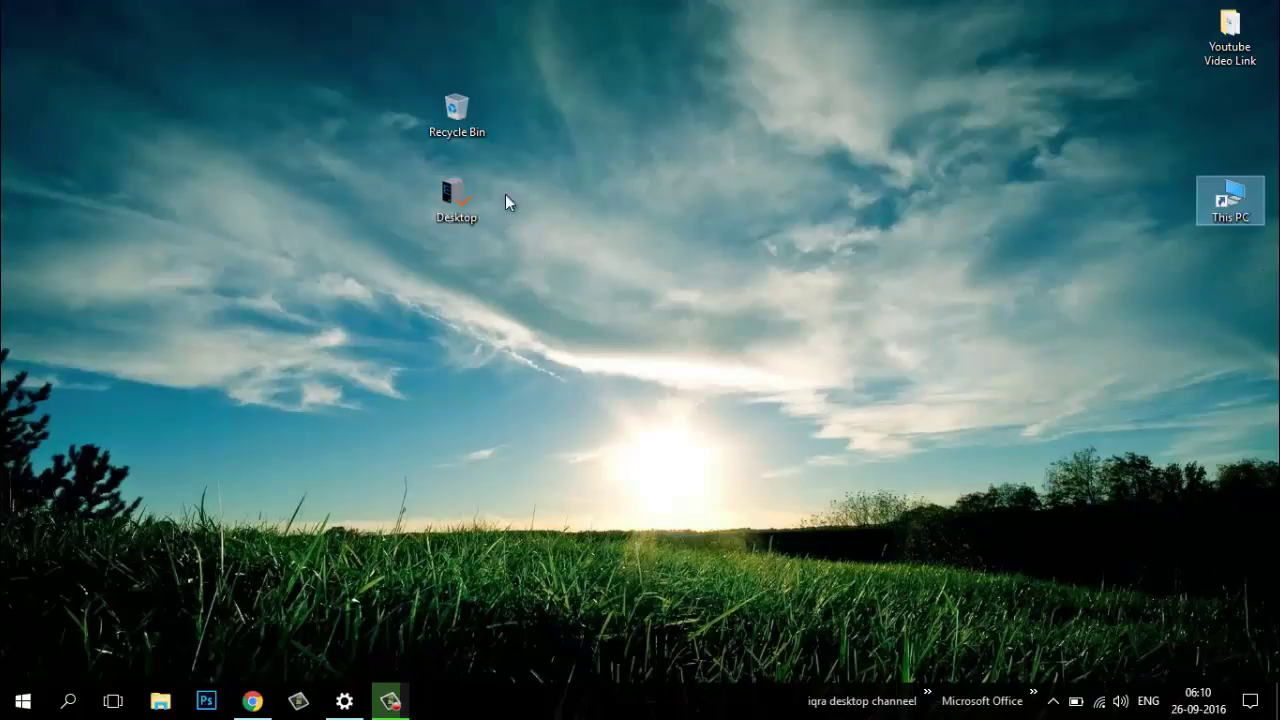
{"action": "left_click_drag", "start_coordinate": [470, 125], "coordinate": [1232, 285]}
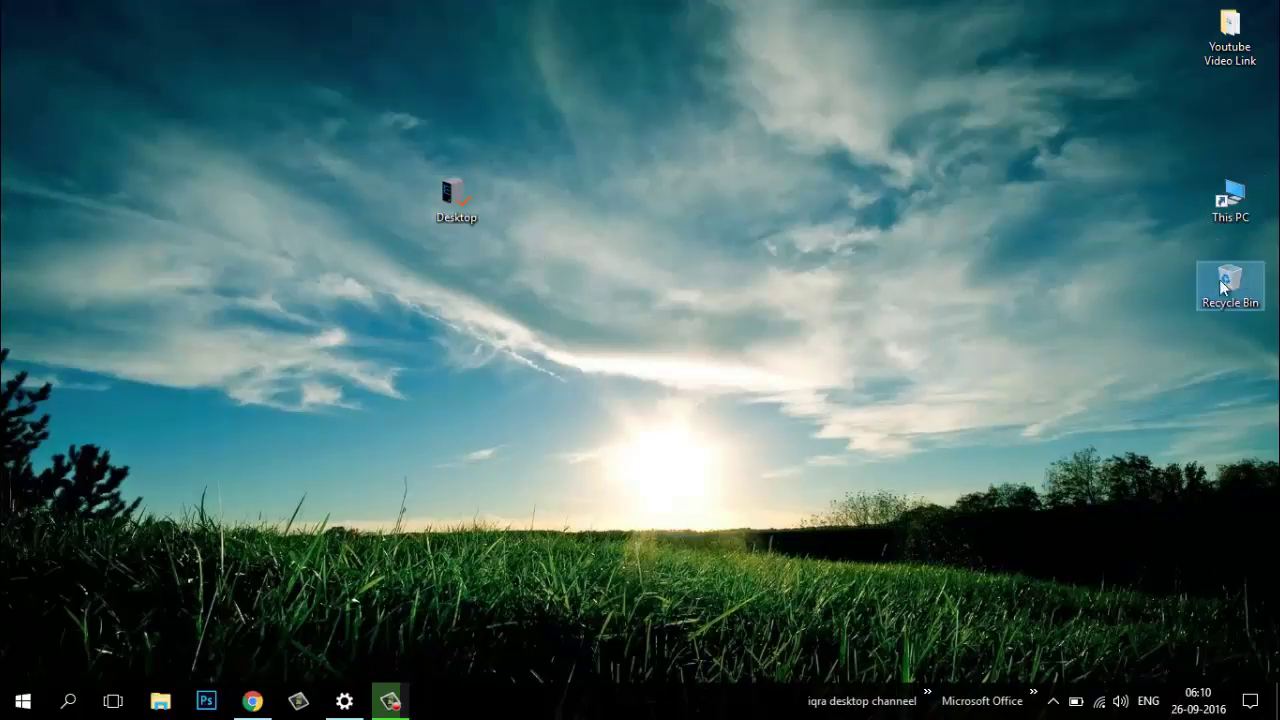
{"action": "left_click", "coordinate": [453, 214]}
{"action": "left_click_drag", "start_coordinate": [453, 214], "coordinate": [1210, 362]}
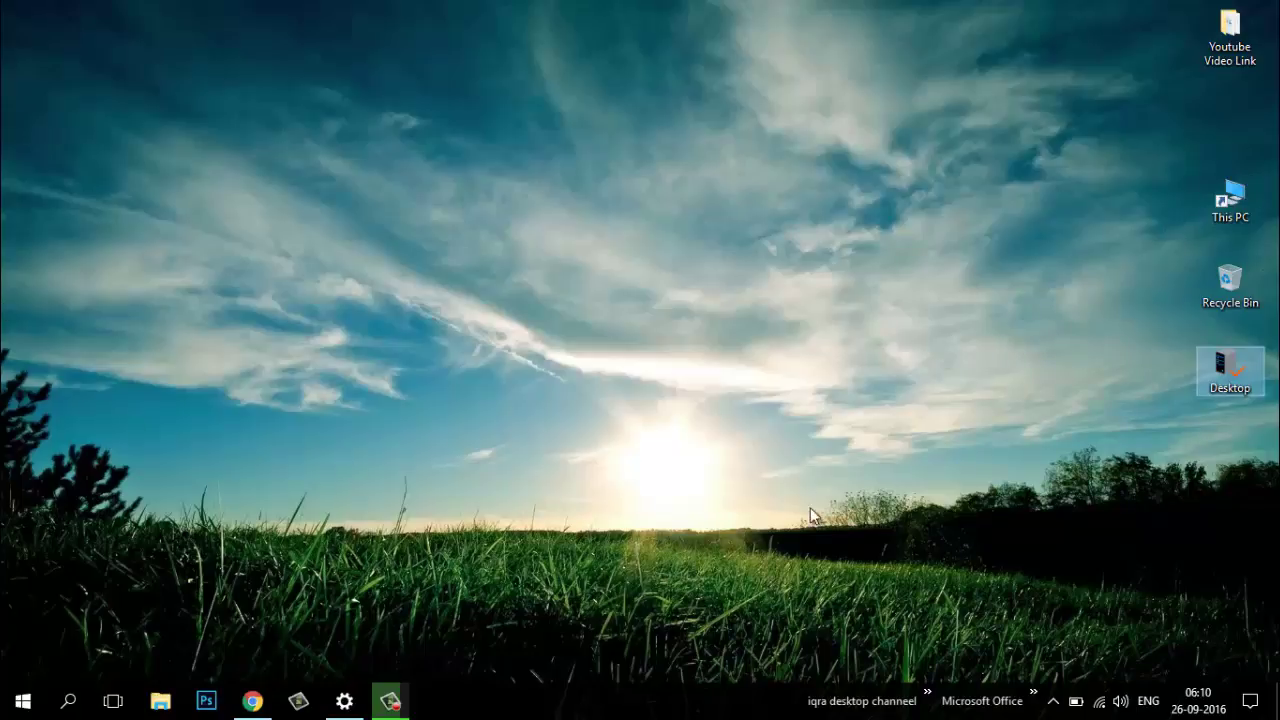
Select This PC, Recycle Bin and Desktop together and move them as a group to the opposite edge of the desktop
{"action": "left_click_drag", "start_coordinate": [1166, 142], "coordinate": [1256, 444]}
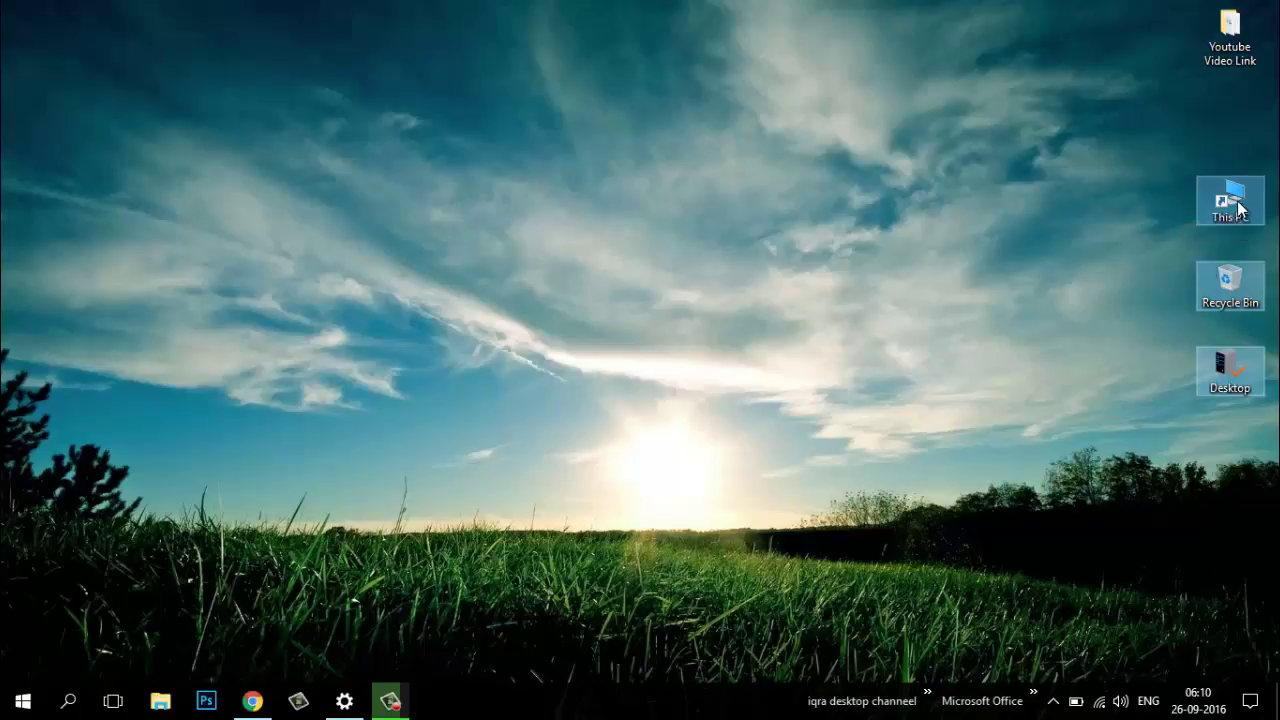
{"action": "left_click_drag", "start_coordinate": [1240, 207], "coordinate": [56, 123]}
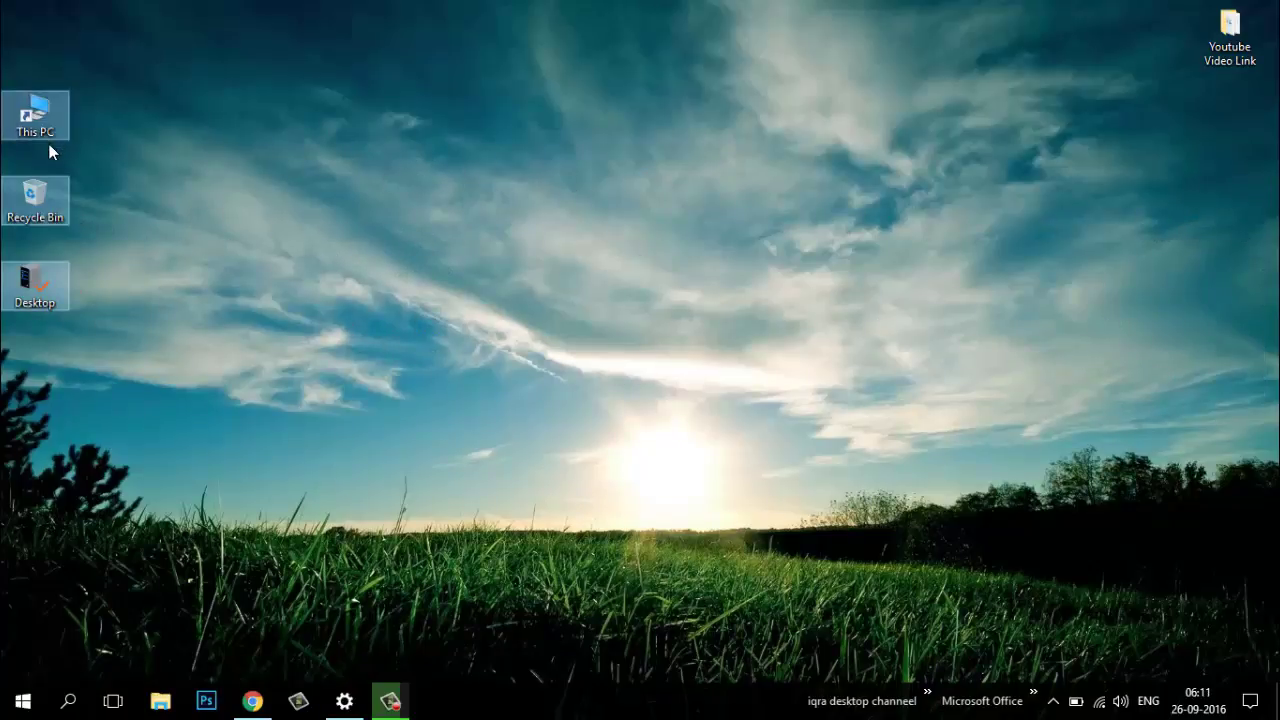
{"action": "left_click", "coordinate": [203, 201]}
Scatter the This PC, Recycle Bin and Desktop icons individually across the middle of the desktop
{"action": "left_click_drag", "start_coordinate": [34, 130], "coordinate": [480, 260]}
{"action": "left_click_drag", "start_coordinate": [5, 217], "coordinate": [458, 196]}
{"action": "left_click_drag", "start_coordinate": [38, 285], "coordinate": [464, 392]}
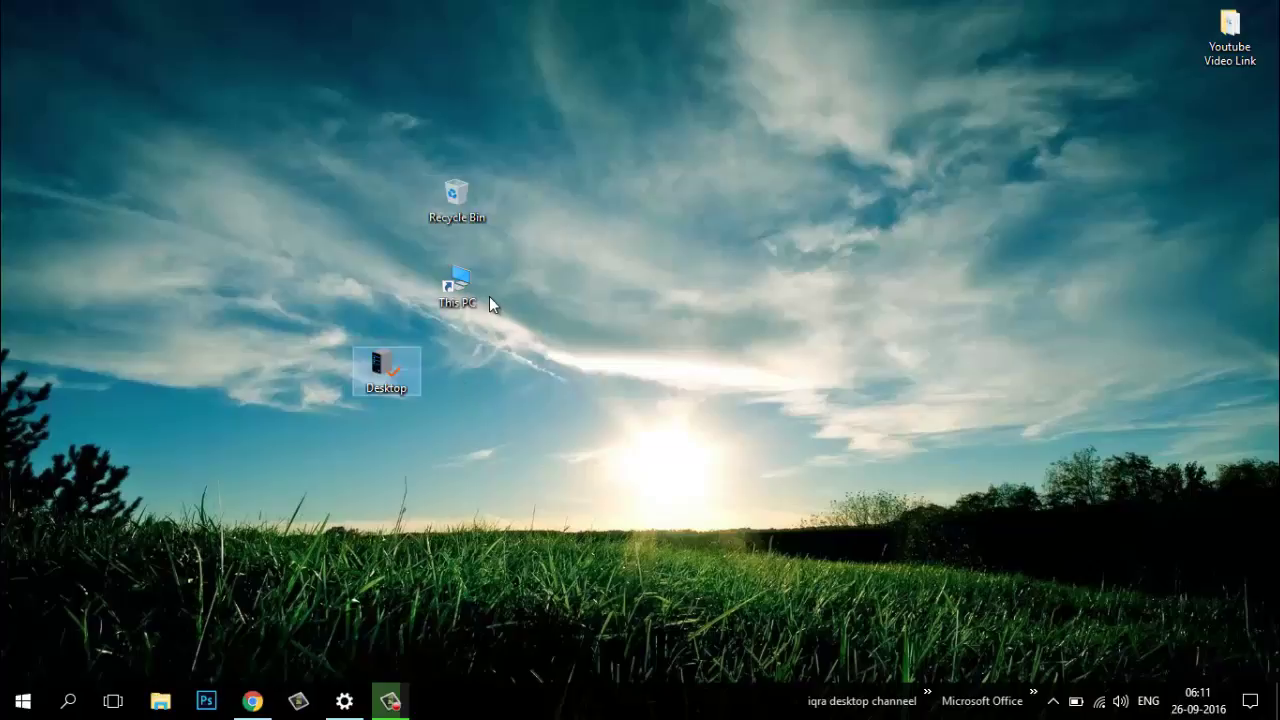
{"action": "left_click_drag", "start_coordinate": [489, 297], "coordinate": [632, 262]}
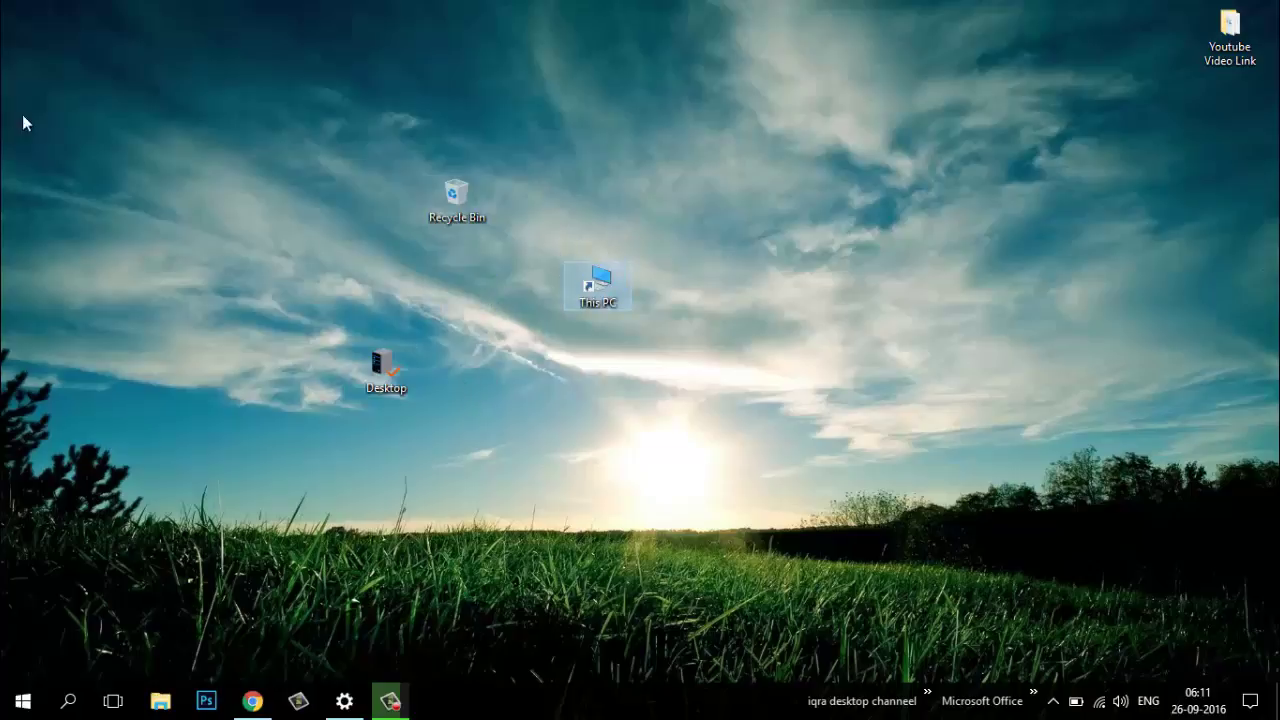
Turn on Auto arrange icons for the desktop
{"action": "right_click", "coordinate": [571, 104]}
{"action": "mouse_move", "coordinate": [613, 120]}
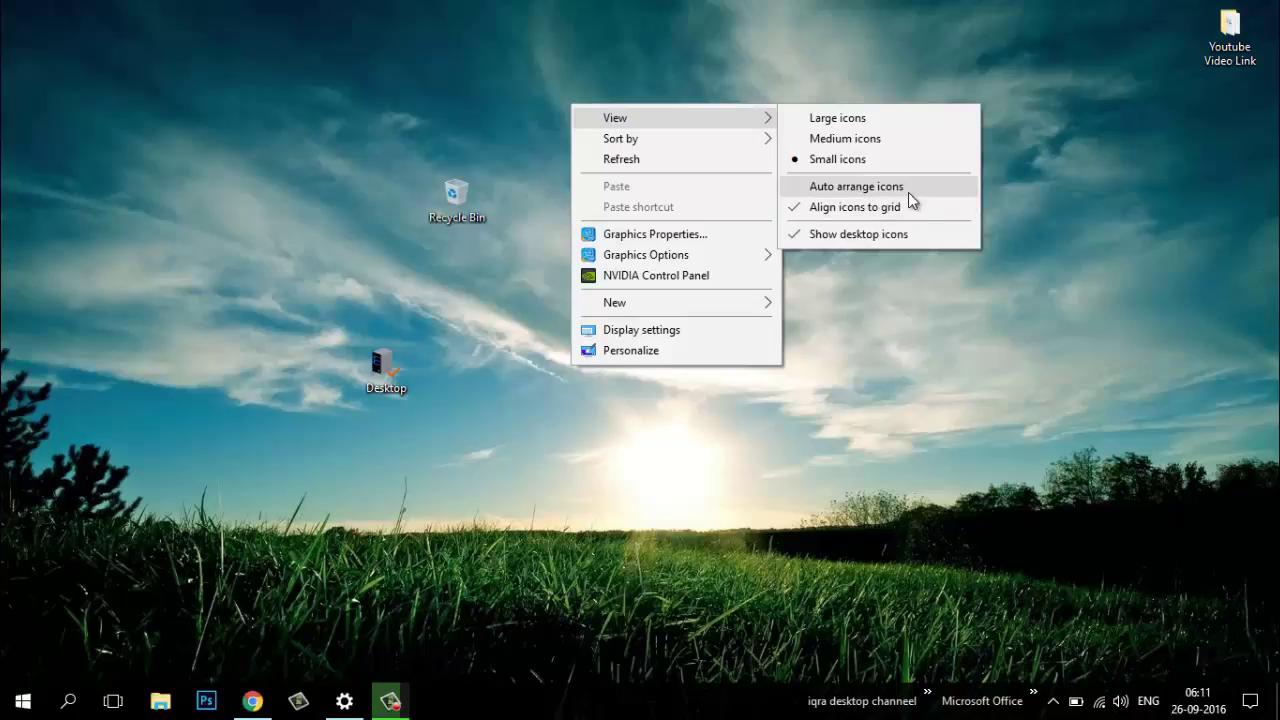
{"action": "left_click", "coordinate": [843, 188]}
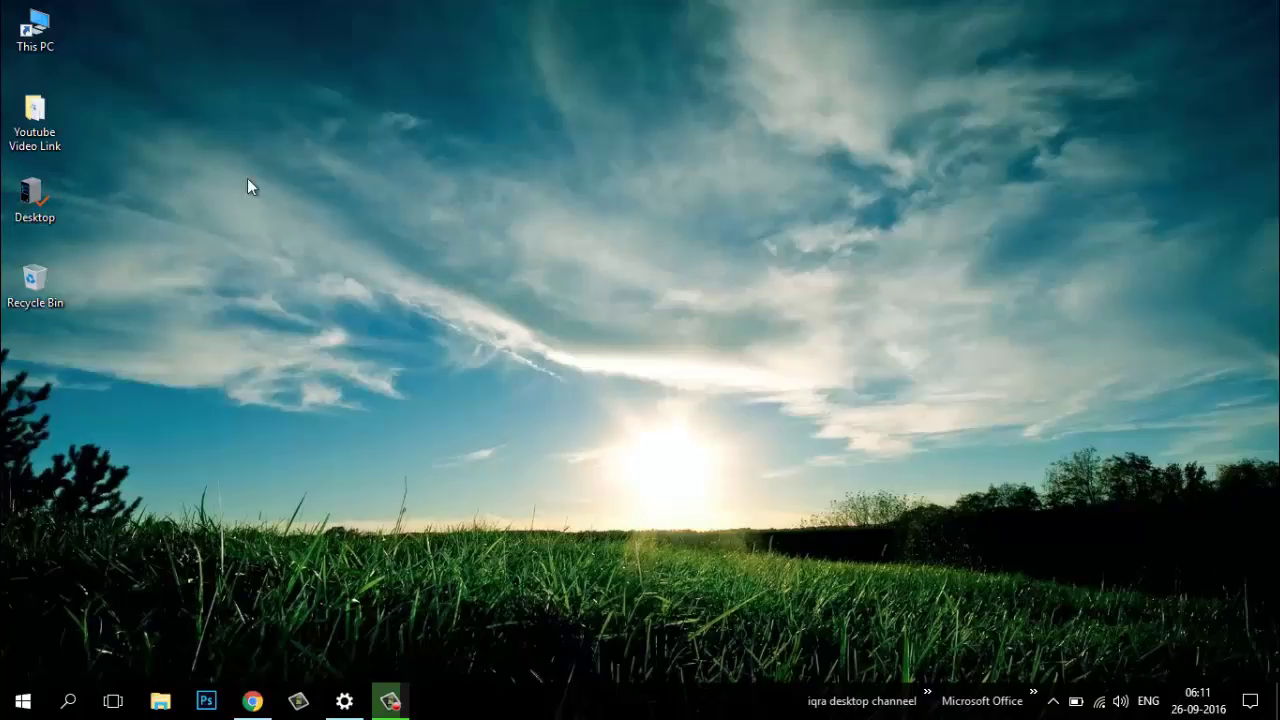
Try to move the Youtube Video Link folder out of its auto-arranged slot to free areas of the desktop
{"action": "left_click_drag", "start_coordinate": [32, 133], "coordinate": [830, 152]}
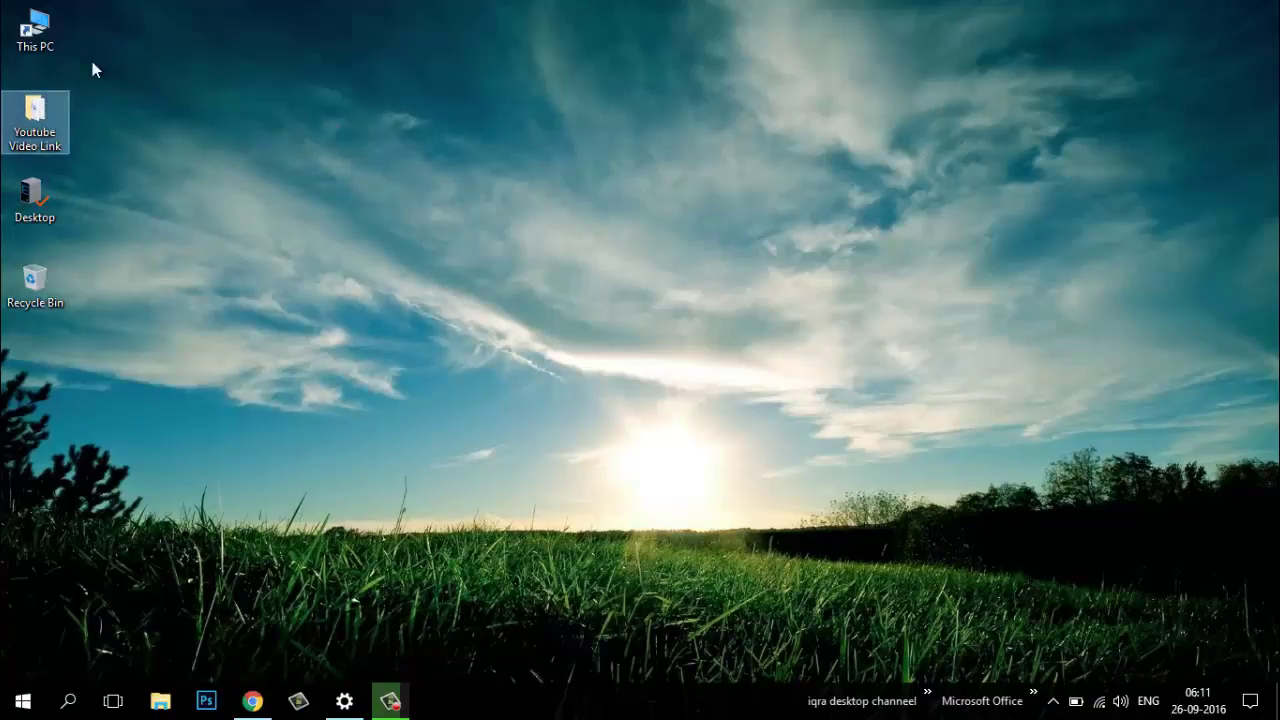
{"action": "left_click", "coordinate": [97, 137]}
{"action": "left_click_drag", "start_coordinate": [55, 128], "coordinate": [222, 78]}
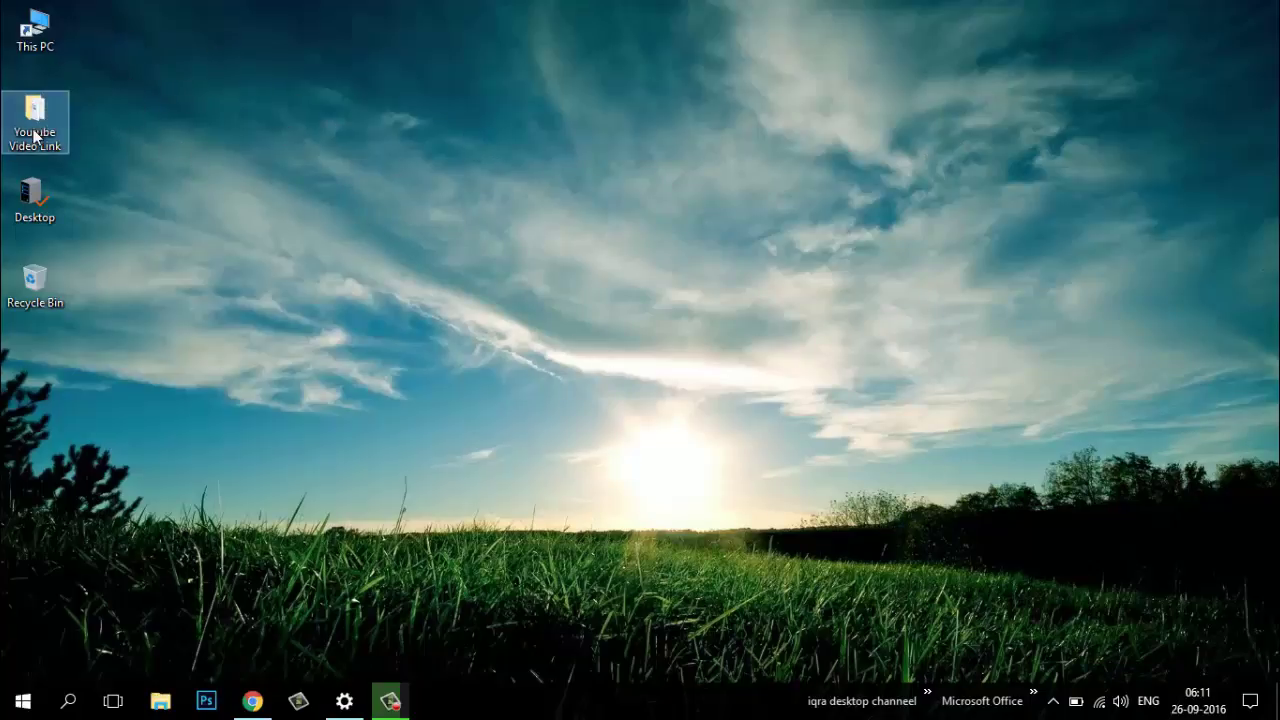
{"action": "left_click_drag", "start_coordinate": [38, 135], "coordinate": [157, 139]}
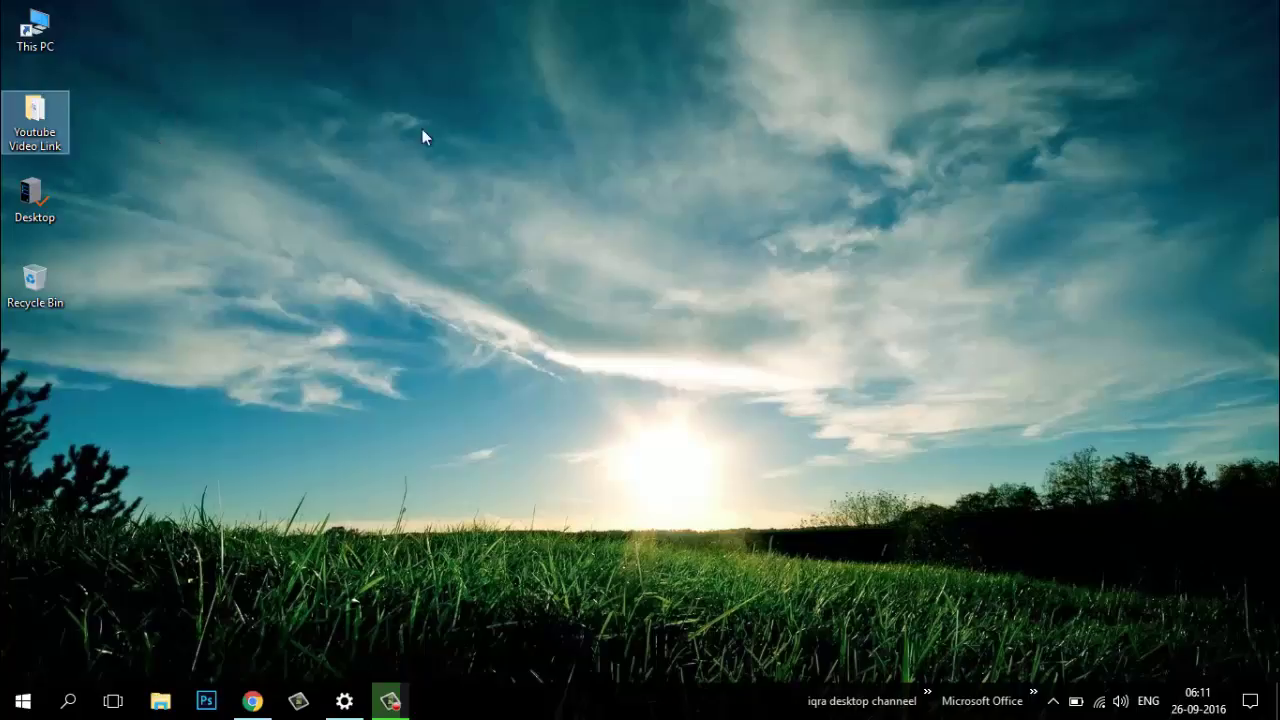
Turn off Auto arrange icons for the desktop
{"action": "right_click", "coordinate": [528, 131]}
{"action": "mouse_move", "coordinate": [631, 151]}
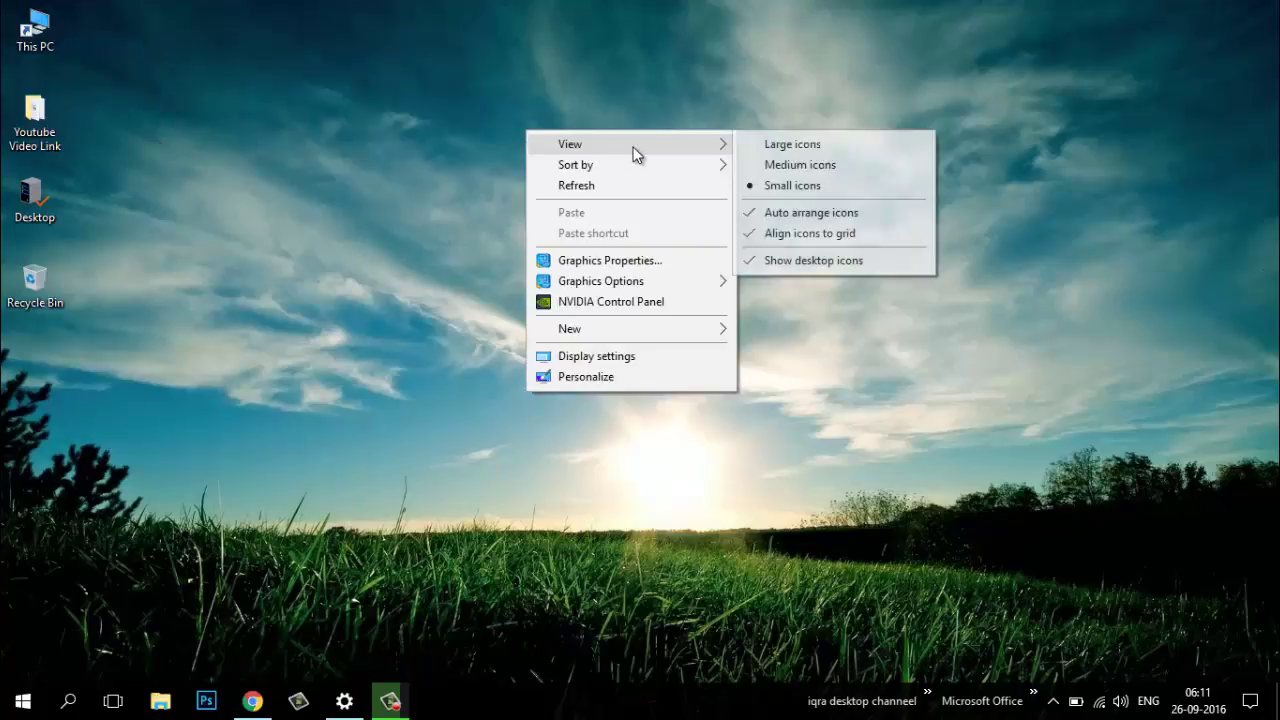
{"action": "left_click", "coordinate": [812, 213]}
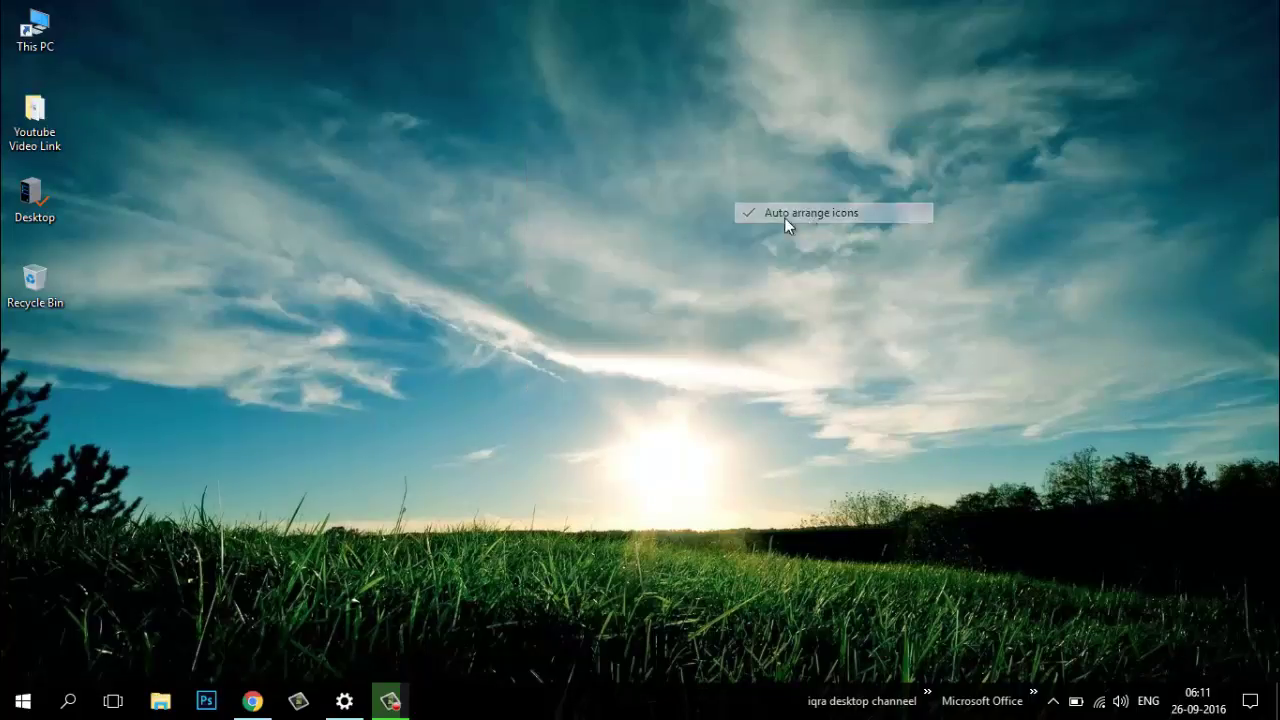
Move the Youtube Video Link and Desktop icons out of their column and back to their original slots
{"action": "left_click_drag", "start_coordinate": [35, 125], "coordinate": [176, 110]}
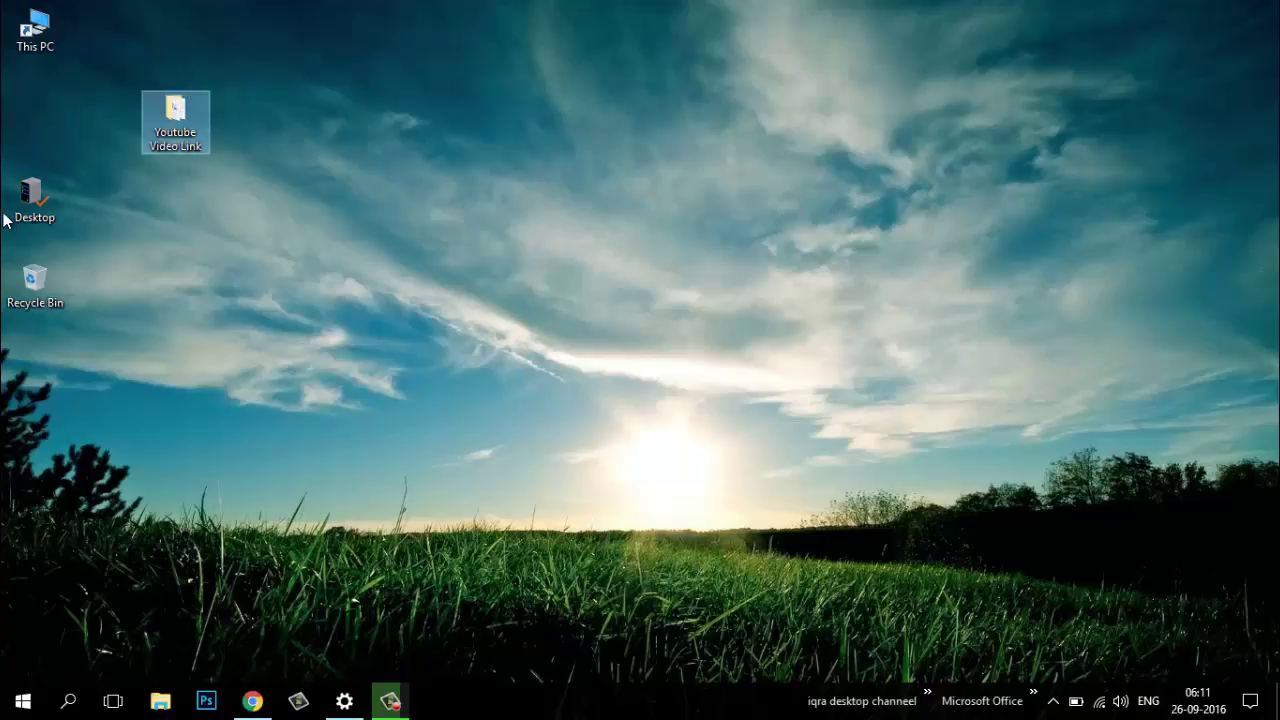
{"action": "left_click_drag", "start_coordinate": [36, 215], "coordinate": [179, 218]}
{"action": "left_click_drag", "start_coordinate": [198, 128], "coordinate": [40, 125]}
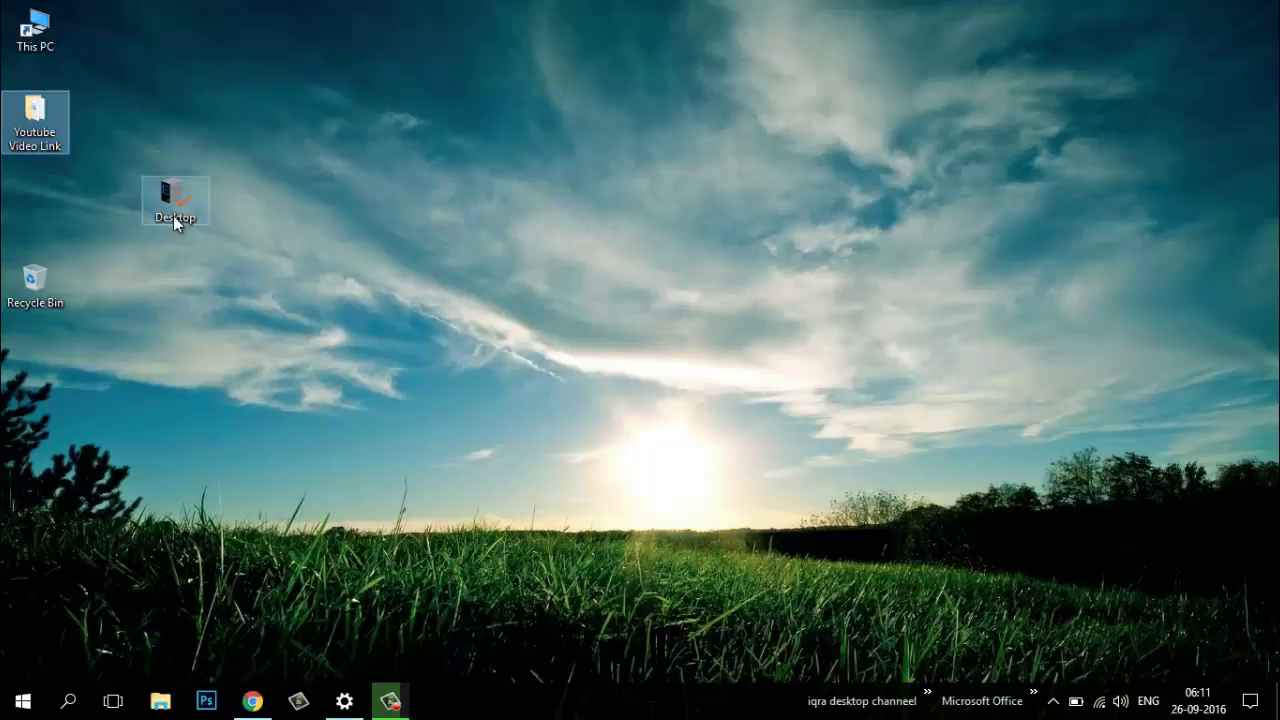
{"action": "left_click_drag", "start_coordinate": [173, 215], "coordinate": [38, 210]}
Refresh the desktop and look over its icon view options without changing them
{"action": "right_click", "coordinate": [253, 138]}
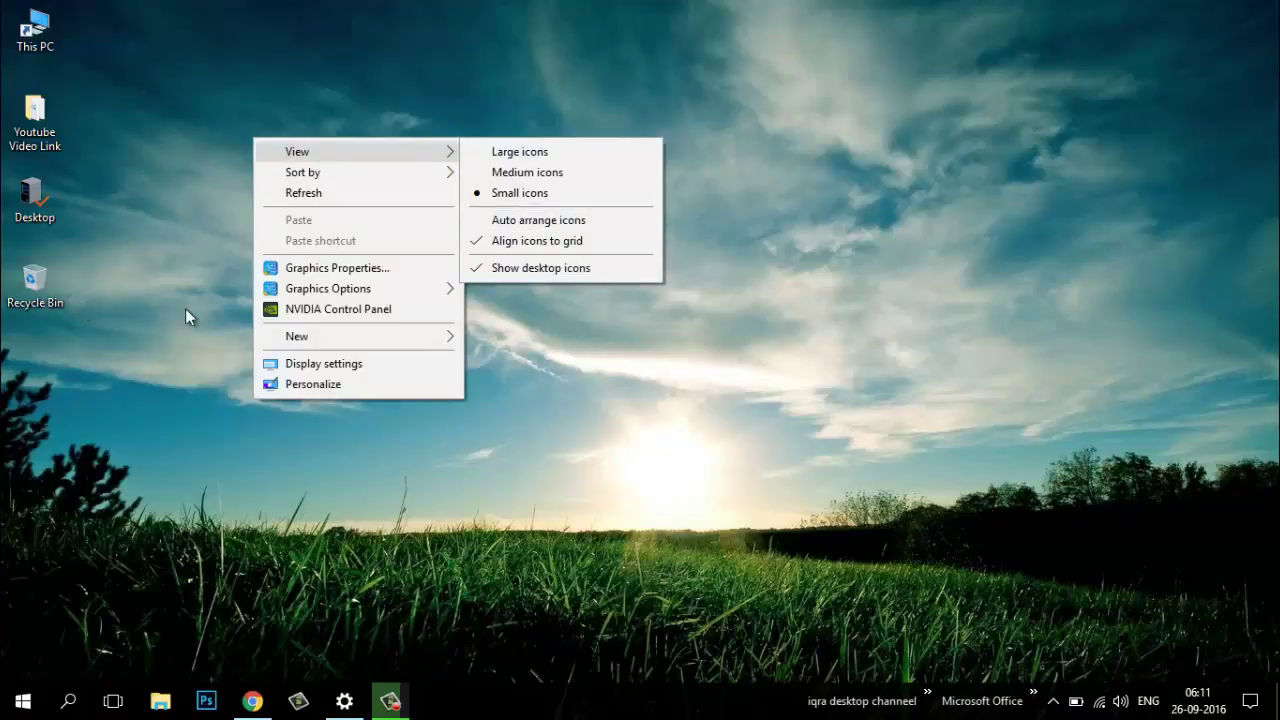
{"action": "right_click", "coordinate": [703, 211]}
{"action": "left_click", "coordinate": [740, 265]}
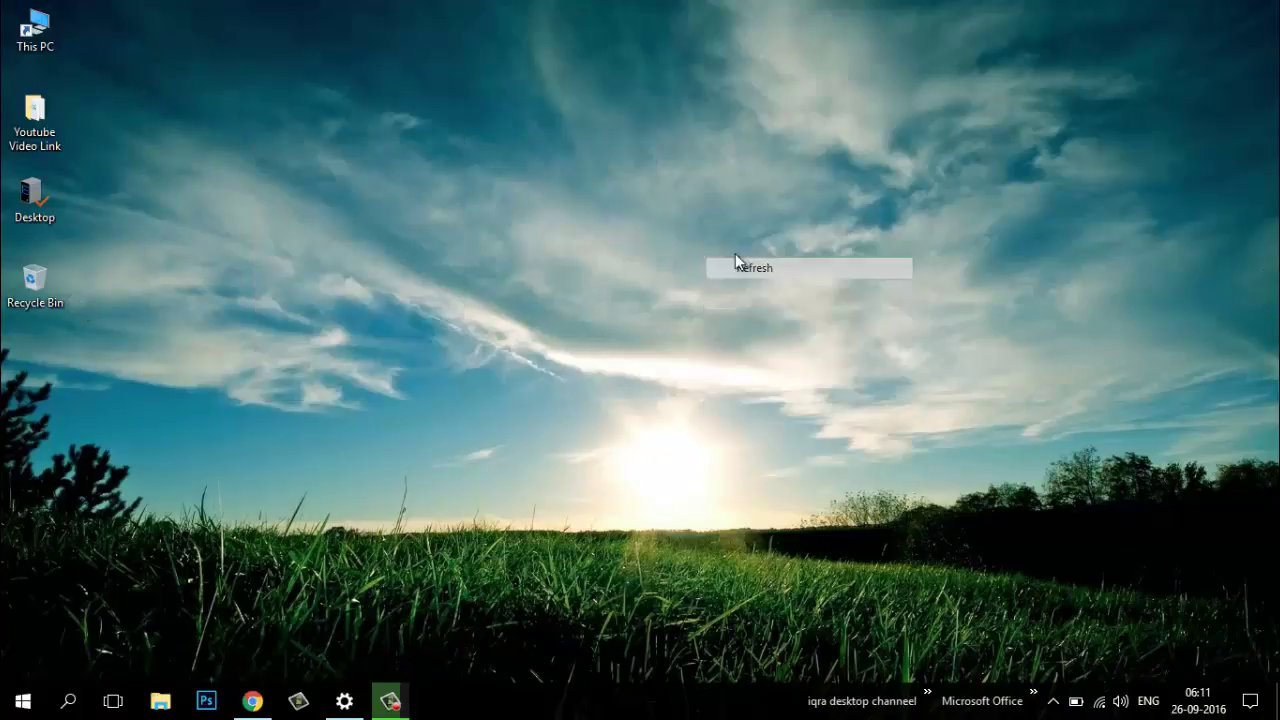
{"action": "right_click", "coordinate": [454, 99]}
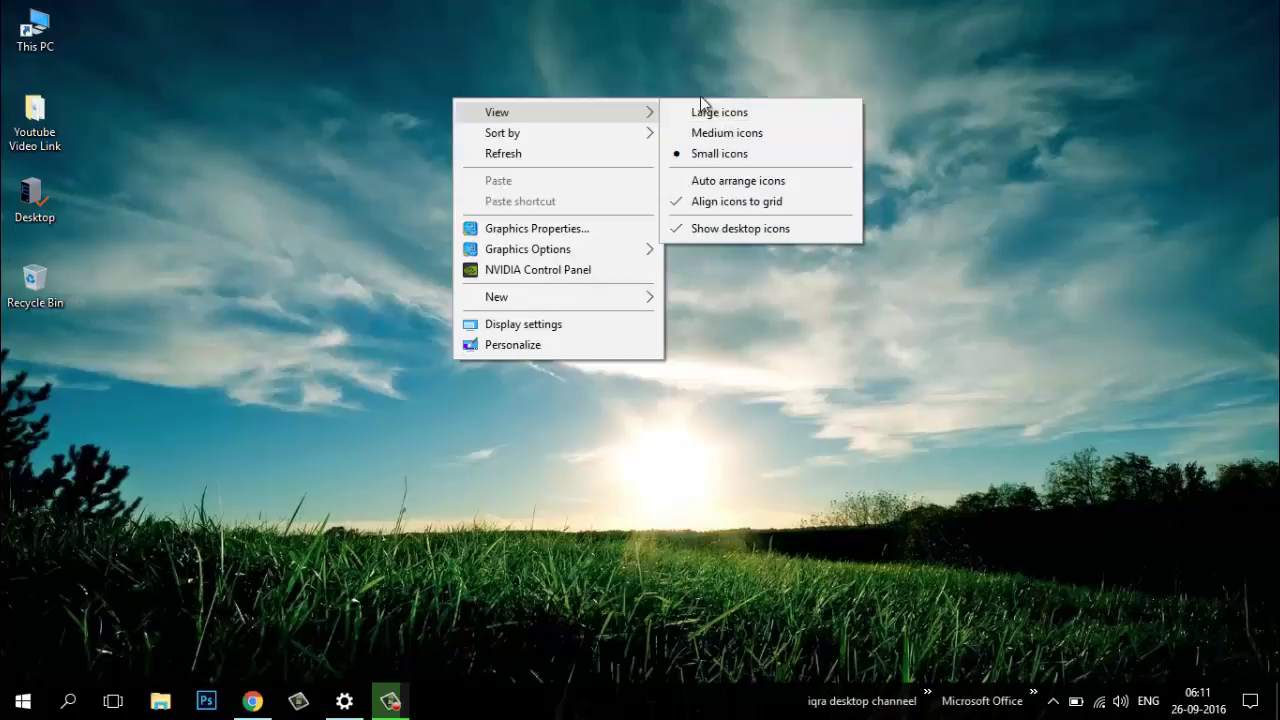
{"action": "left_click", "coordinate": [207, 78]}
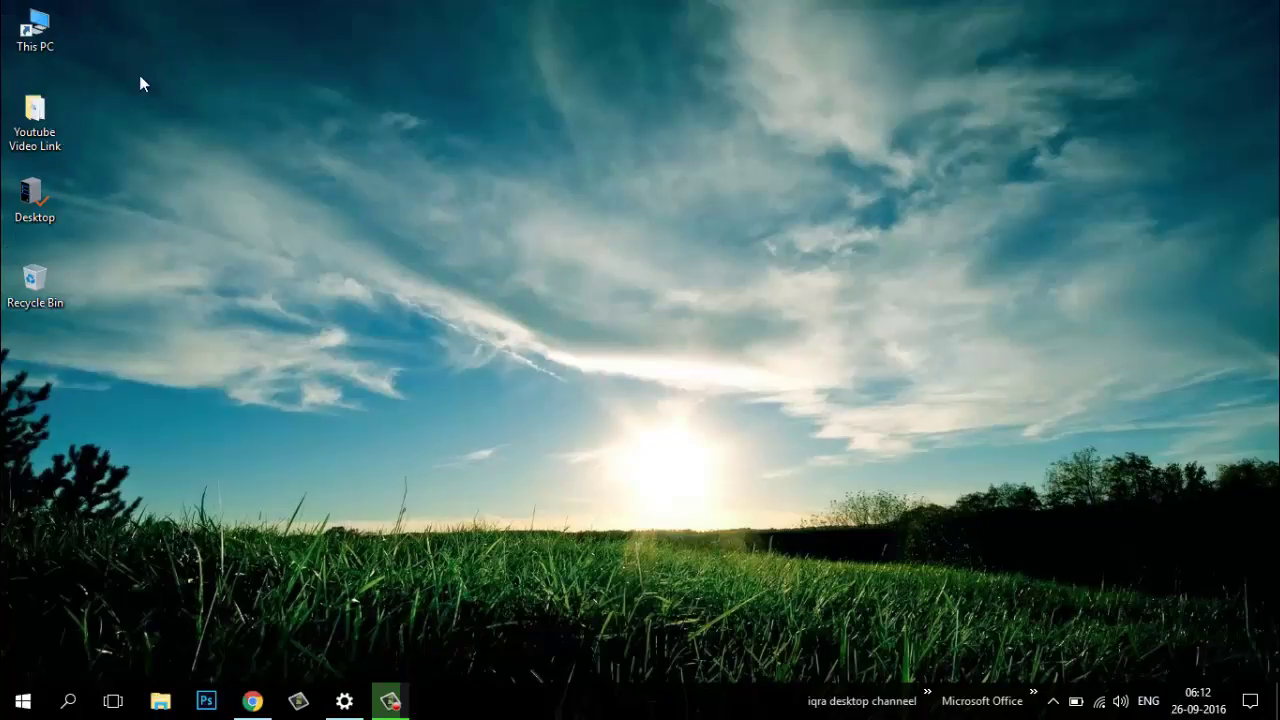
Set the desktop icons to Medium icons
{"action": "right_click", "coordinate": [440, 100]}
{"action": "mouse_move", "coordinate": [493, 113]}
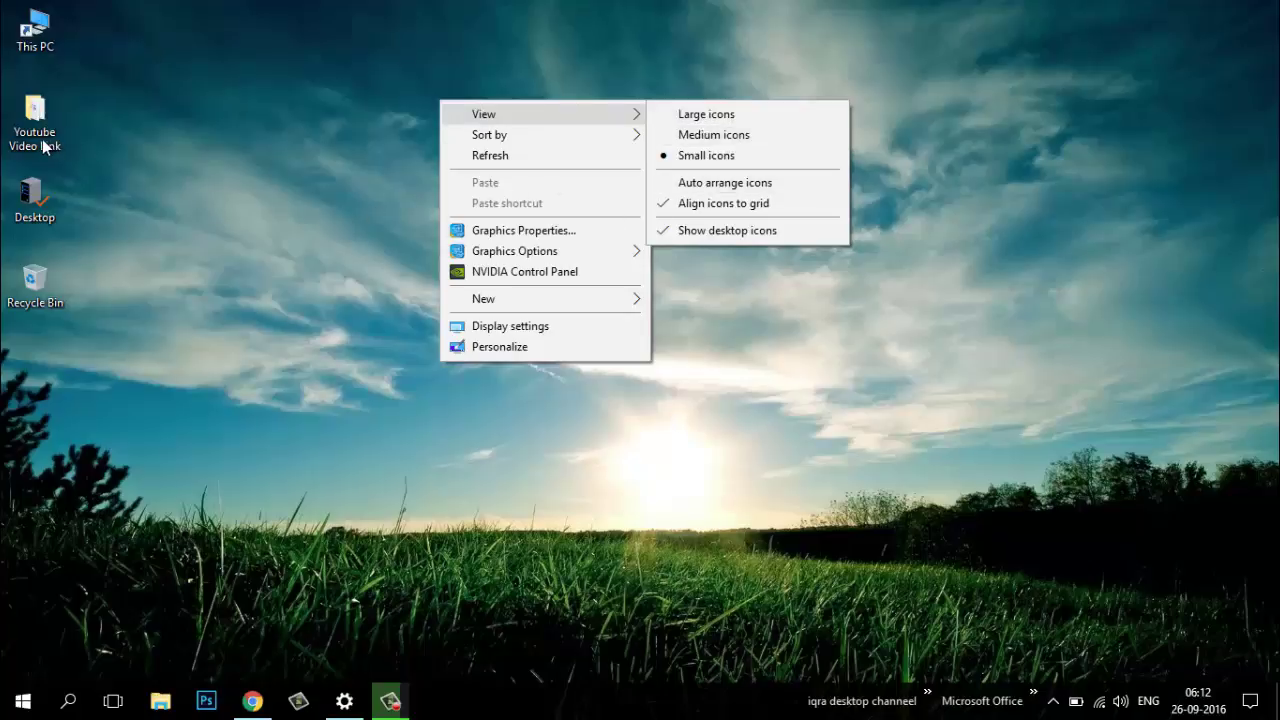
{"action": "left_click", "coordinate": [721, 139]}
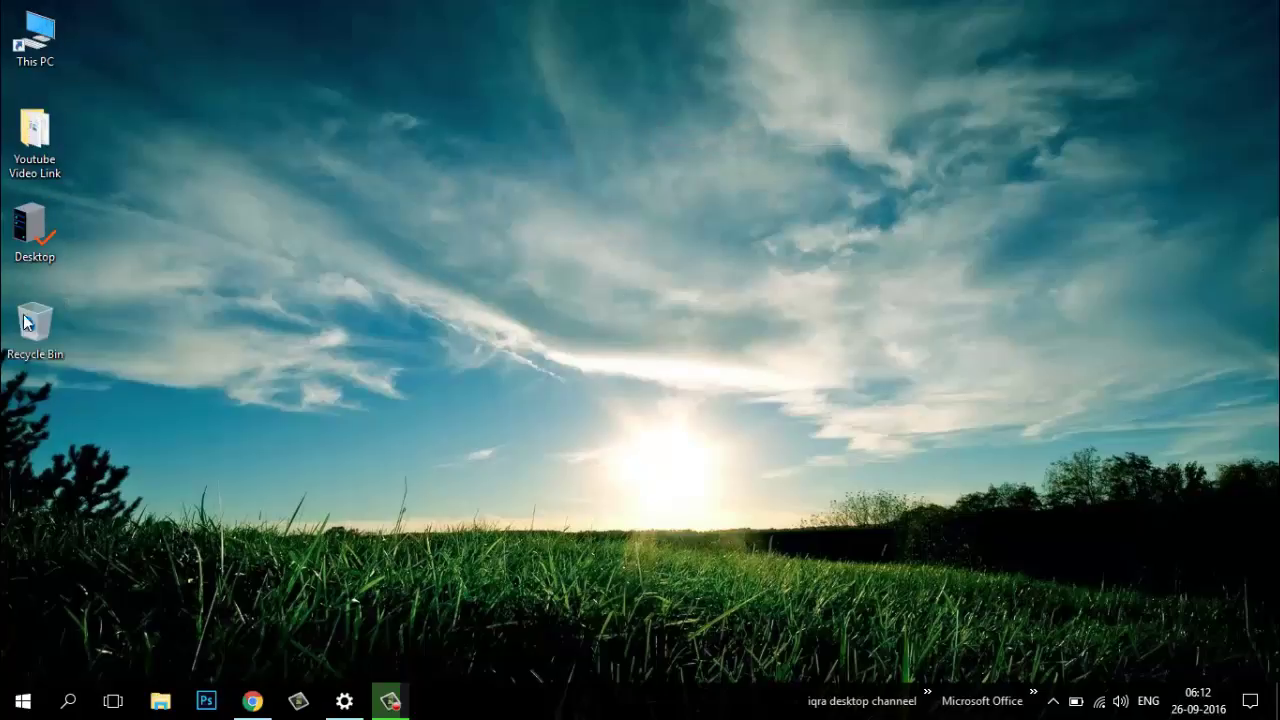
Set the desktop icons to Large icons
{"action": "right_click", "coordinate": [412, 152]}
{"action": "mouse_move", "coordinate": [488, 169]}
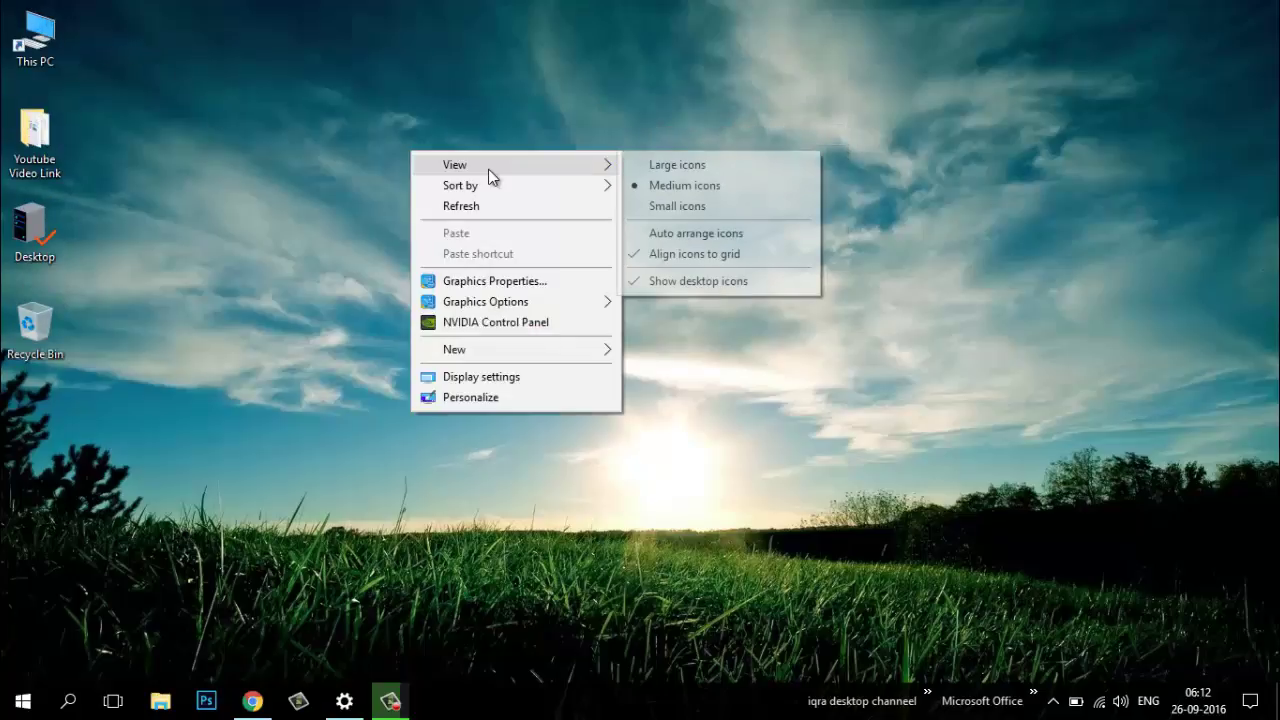
{"action": "left_click", "coordinate": [686, 168]}
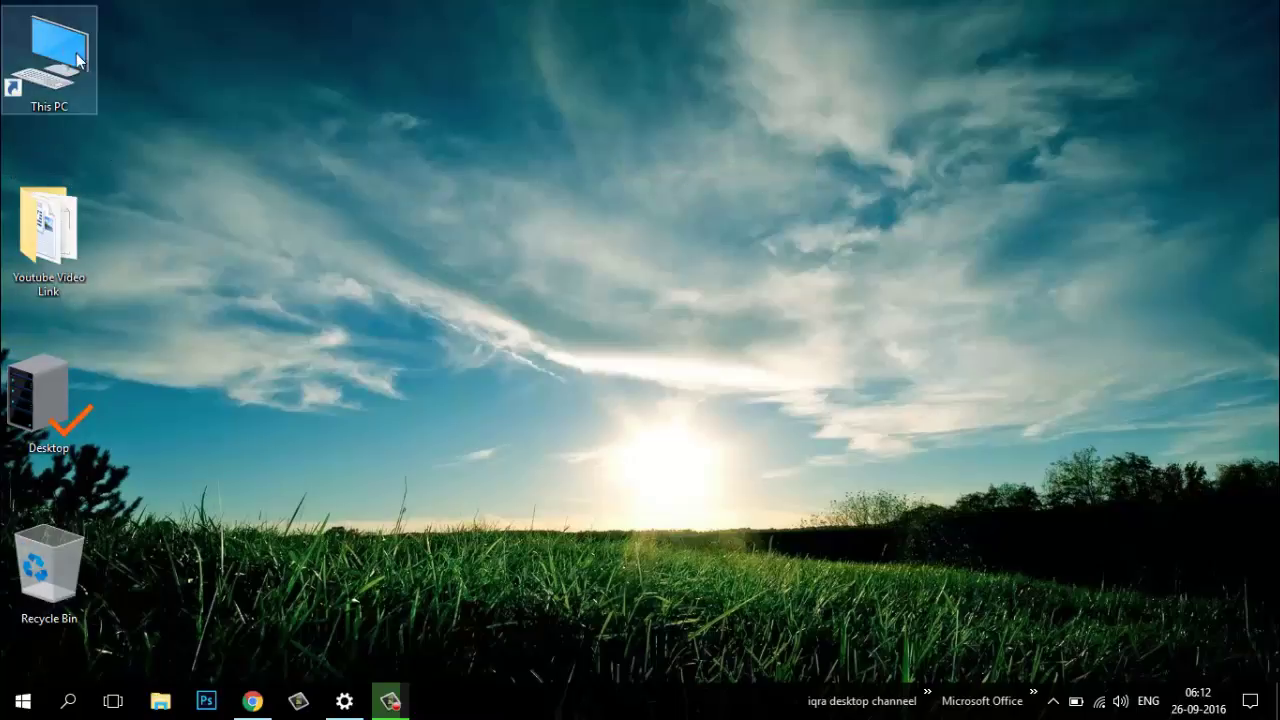
Set the desktop icons to Small icons
{"action": "right_click", "coordinate": [387, 125]}
{"action": "mouse_move", "coordinate": [445, 140]}
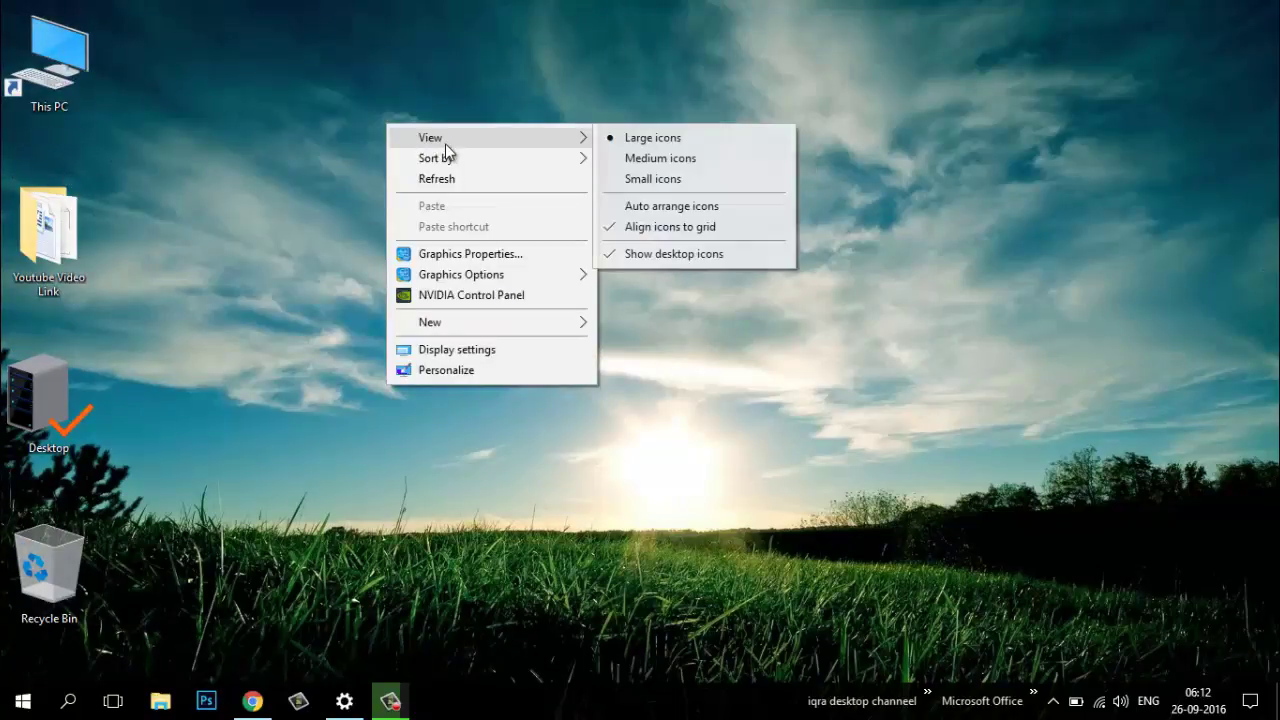
{"action": "left_click", "coordinate": [655, 178]}
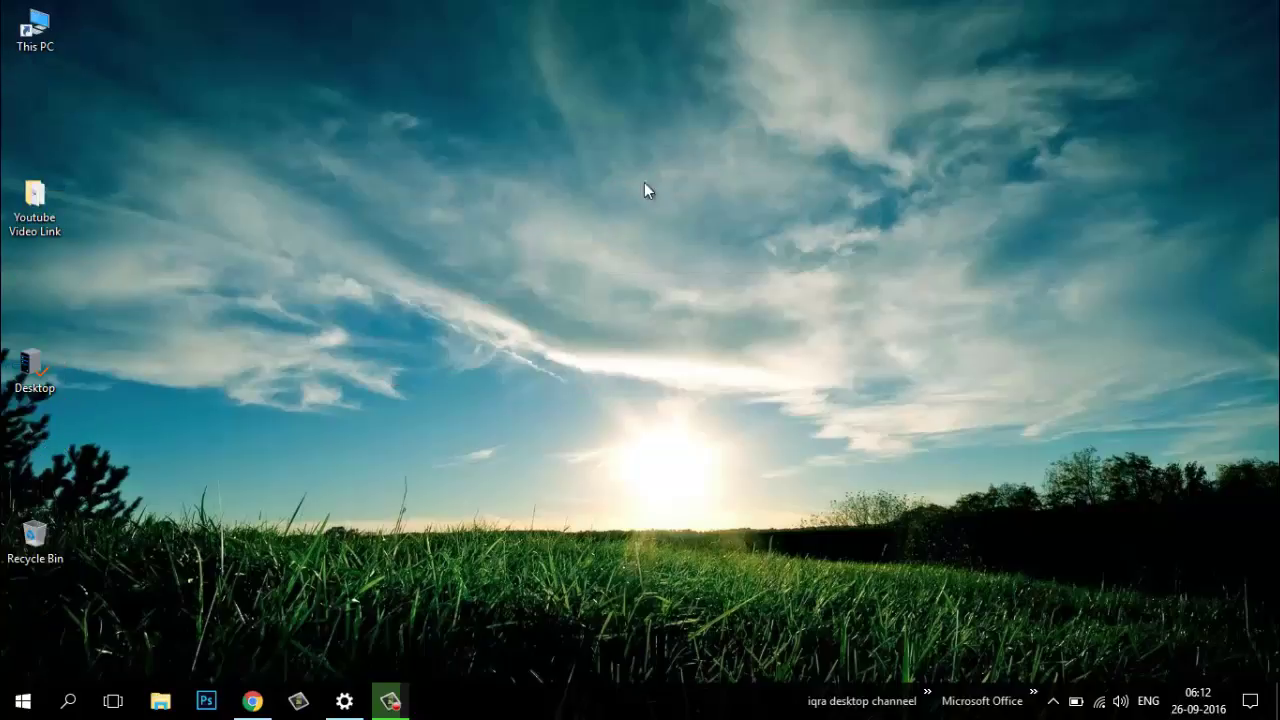
Close up the gaps in the icon column by moving Youtube Video Link, Desktop and Recycle Bin directly below This PC
{"action": "right_click", "coordinate": [330, 94]}
{"action": "left_click", "coordinate": [277, 174]}
{"action": "left_click_drag", "start_coordinate": [34, 200], "coordinate": [20, 125]}
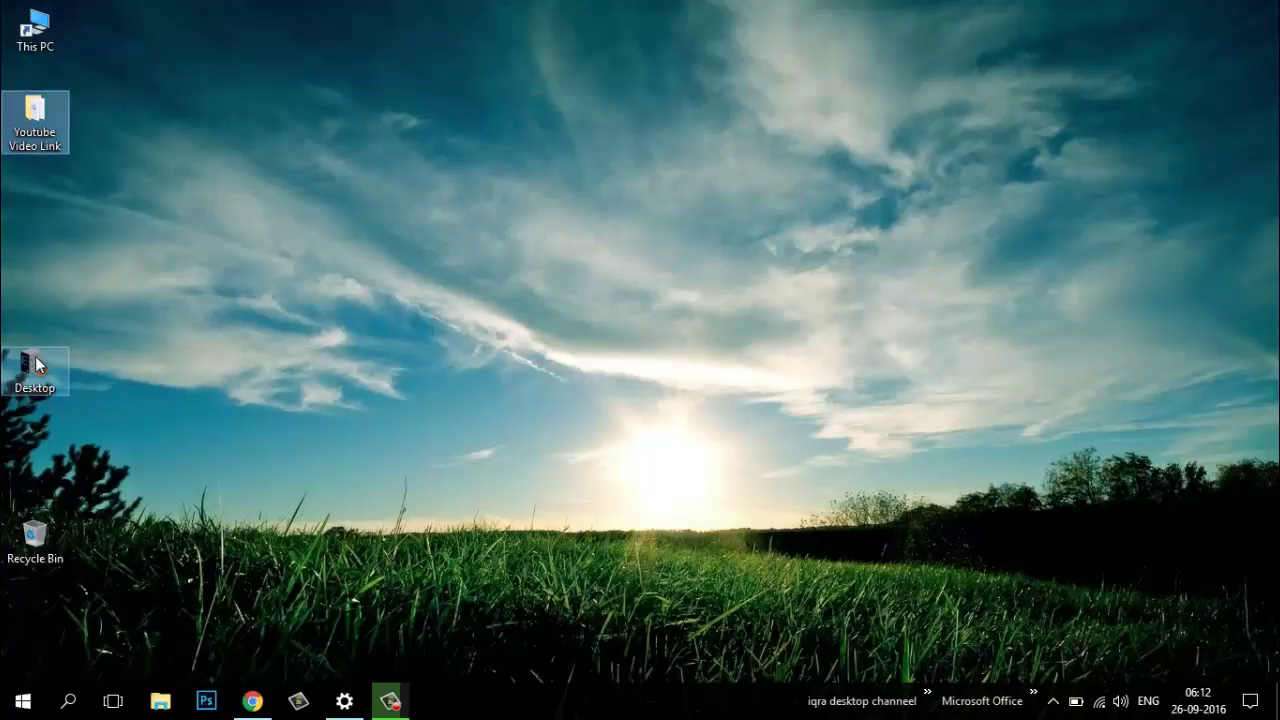
{"action": "left_click_drag", "start_coordinate": [30, 368], "coordinate": [34, 205]}
{"action": "left_click_drag", "start_coordinate": [35, 540], "coordinate": [75, 280]}
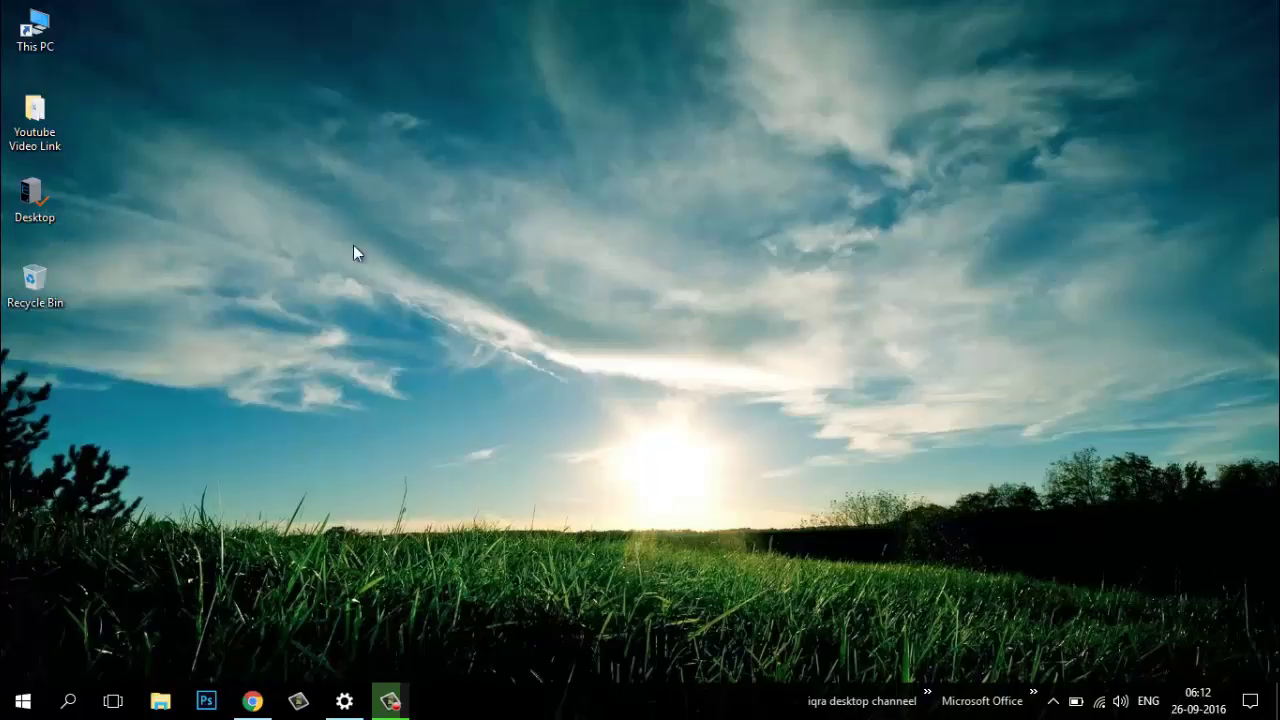
Move the Recycle Bin icon one grid slot down and return it to the slot directly below Desktop
{"action": "right_click", "coordinate": [279, 187]}
{"action": "mouse_move", "coordinate": [437, 205]}
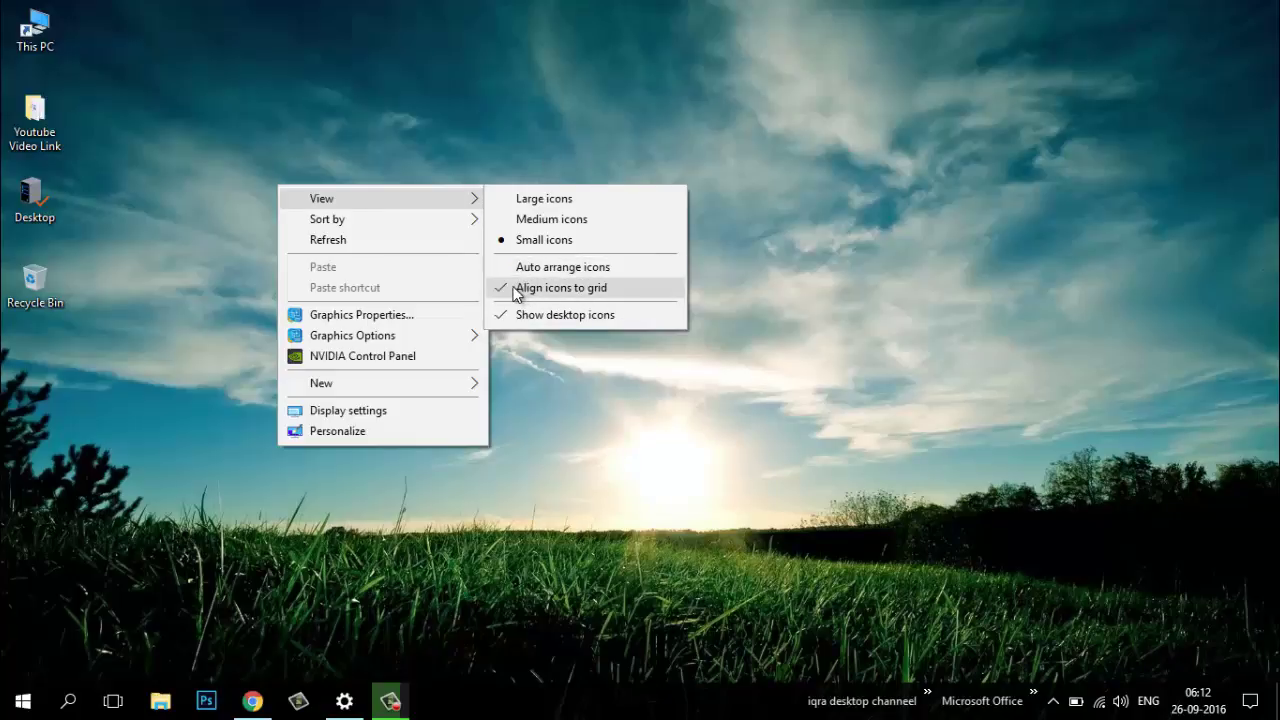
{"action": "left_click", "coordinate": [337, 123]}
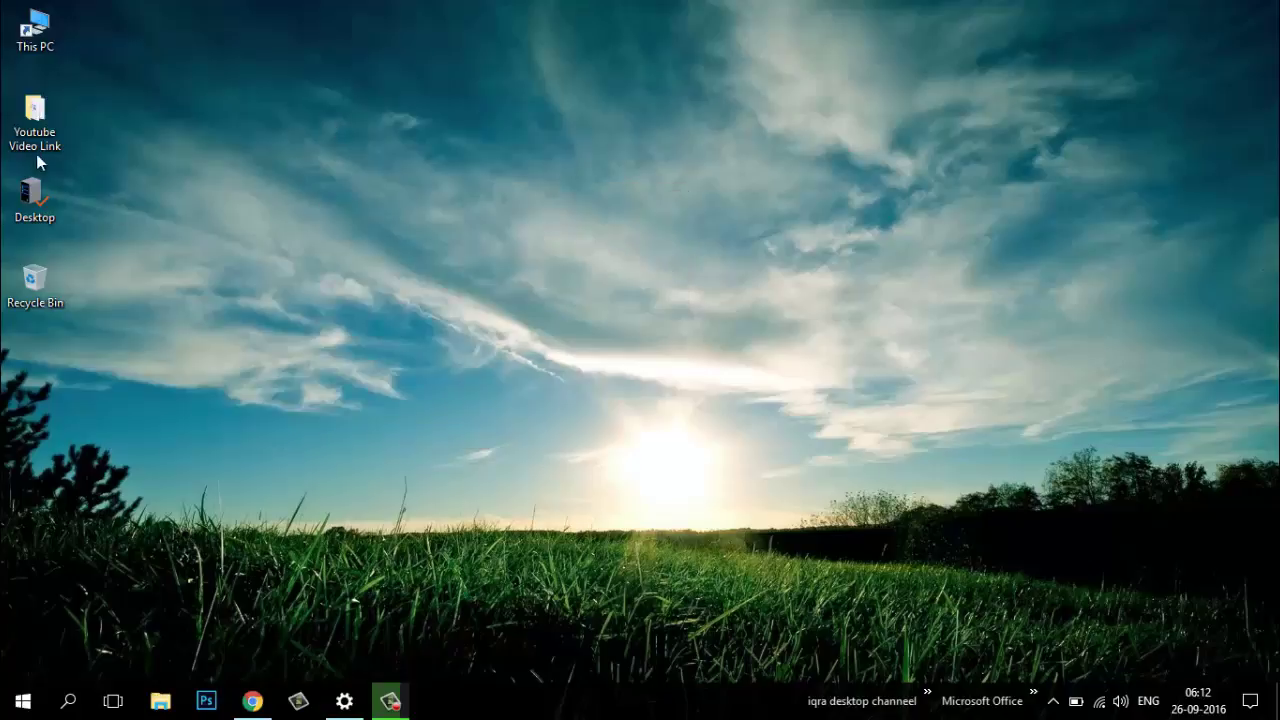
{"action": "left_click_drag", "start_coordinate": [22, 306], "coordinate": [28, 378]}
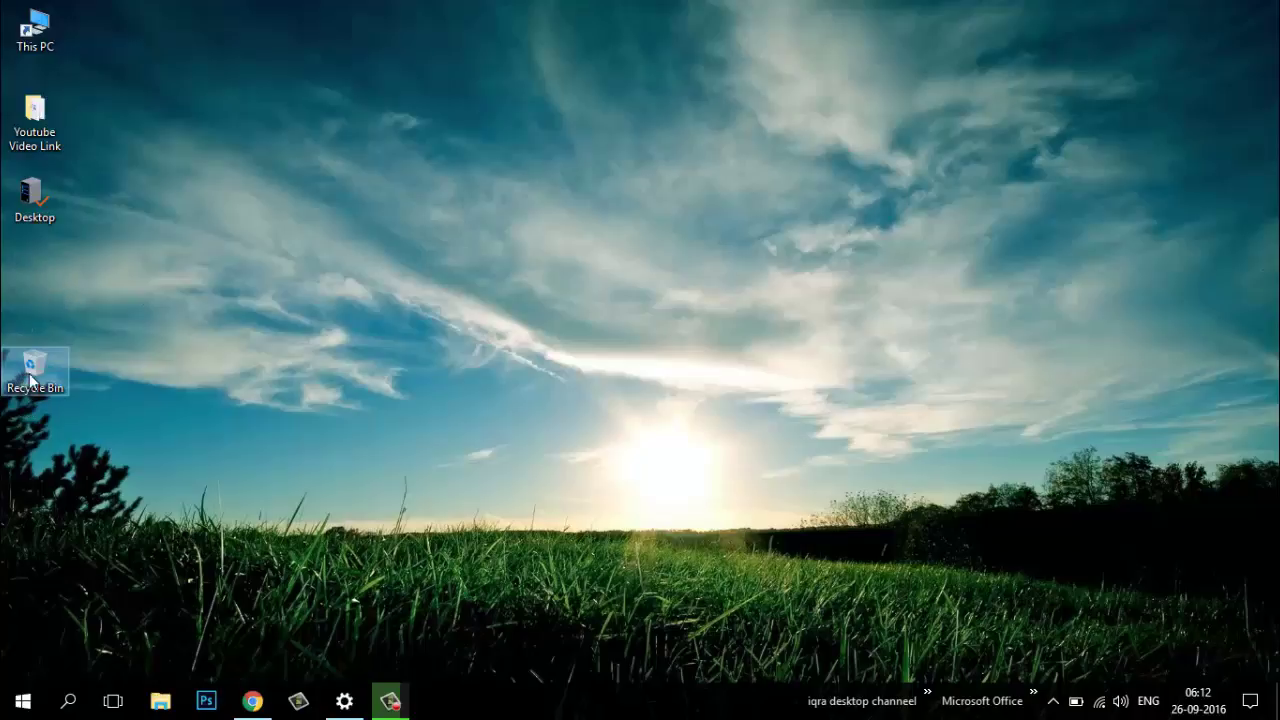
{"action": "left_click_drag", "start_coordinate": [41, 445], "coordinate": [84, 233]}
Turn off Align icons to grid for the desktop icons
{"action": "right_click", "coordinate": [470, 190]}
{"action": "mouse_move", "coordinate": [560, 204]}
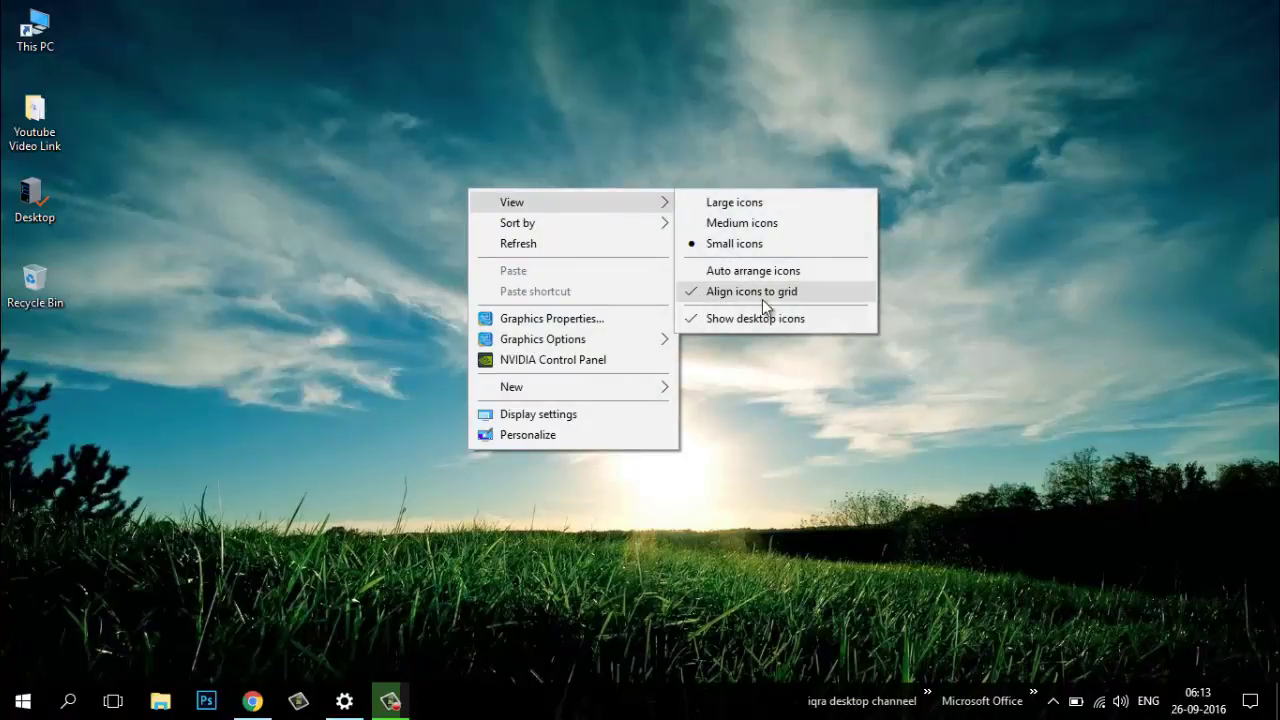
{"action": "left_click", "coordinate": [705, 294]}
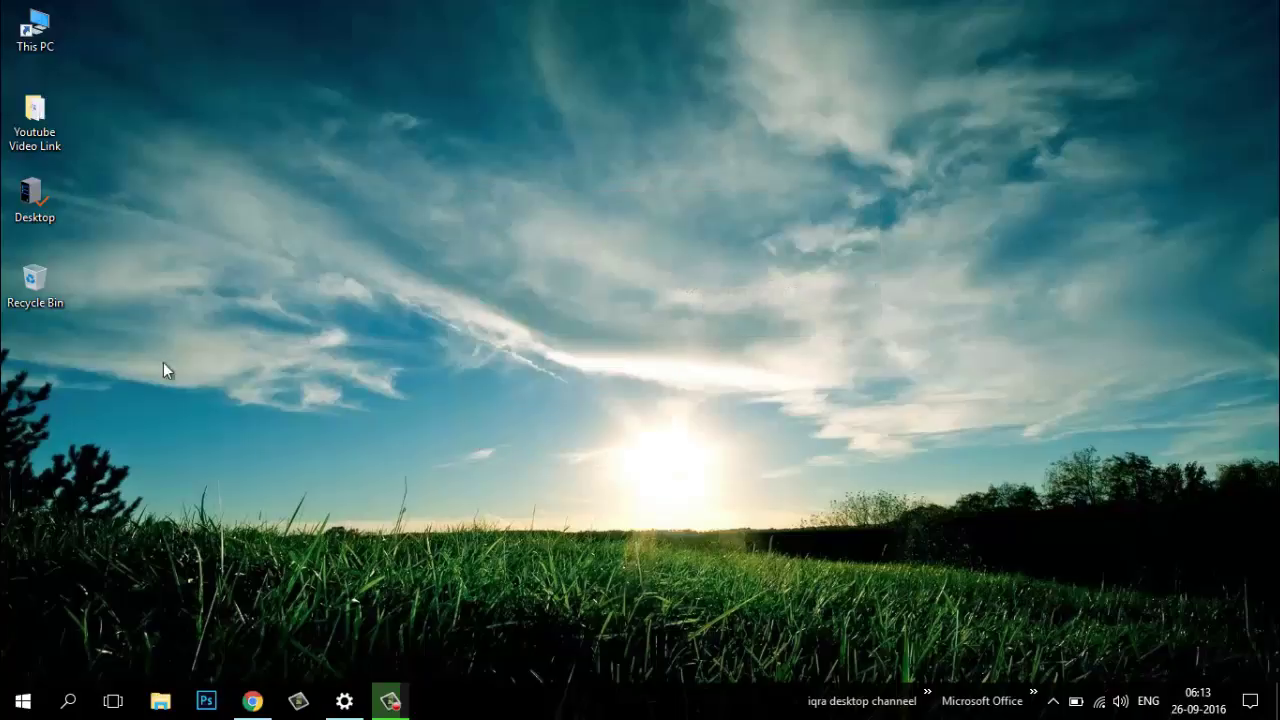
Stack Youtube Video Link, Recycle Bin and Desktop, in that order, closely below This PC without regular grid spacing
{"action": "left_click_drag", "start_coordinate": [30, 235], "coordinate": [30, 236]}
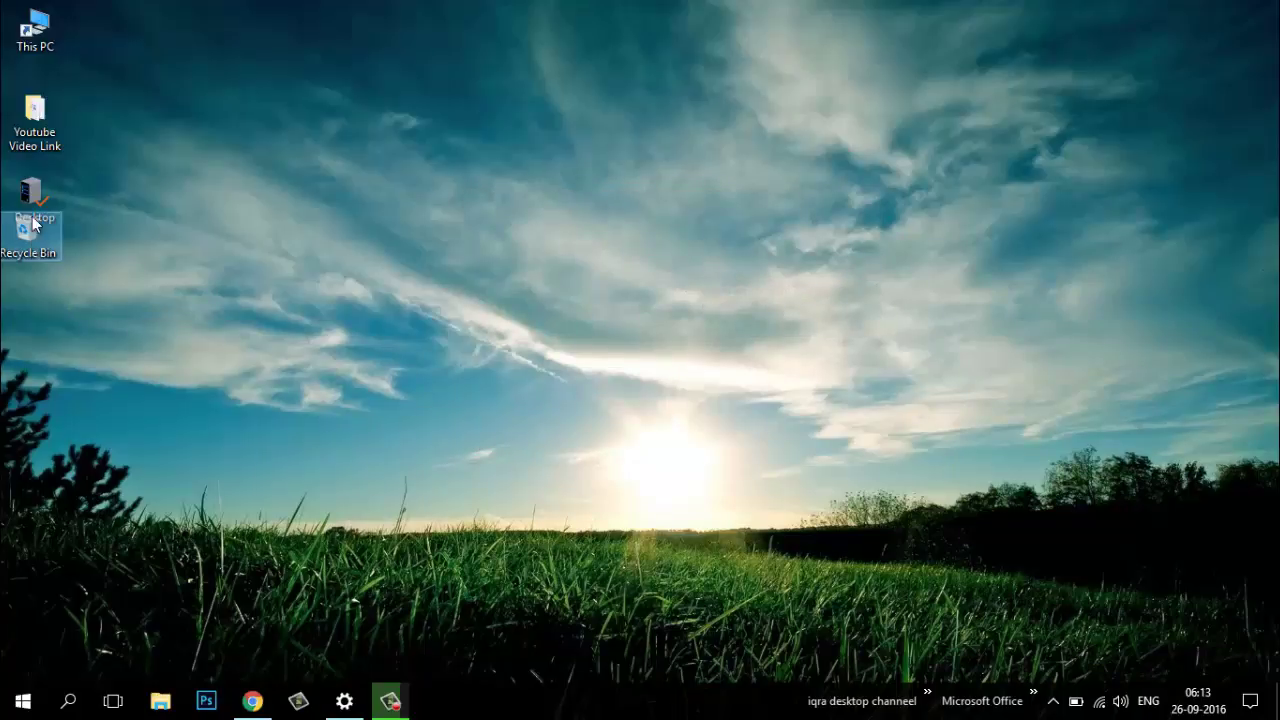
{"action": "left_click", "coordinate": [33, 196]}
{"action": "left_click_drag", "start_coordinate": [37, 135], "coordinate": [34, 103]}
{"action": "left_click_drag", "start_coordinate": [28, 235], "coordinate": [30, 192]}
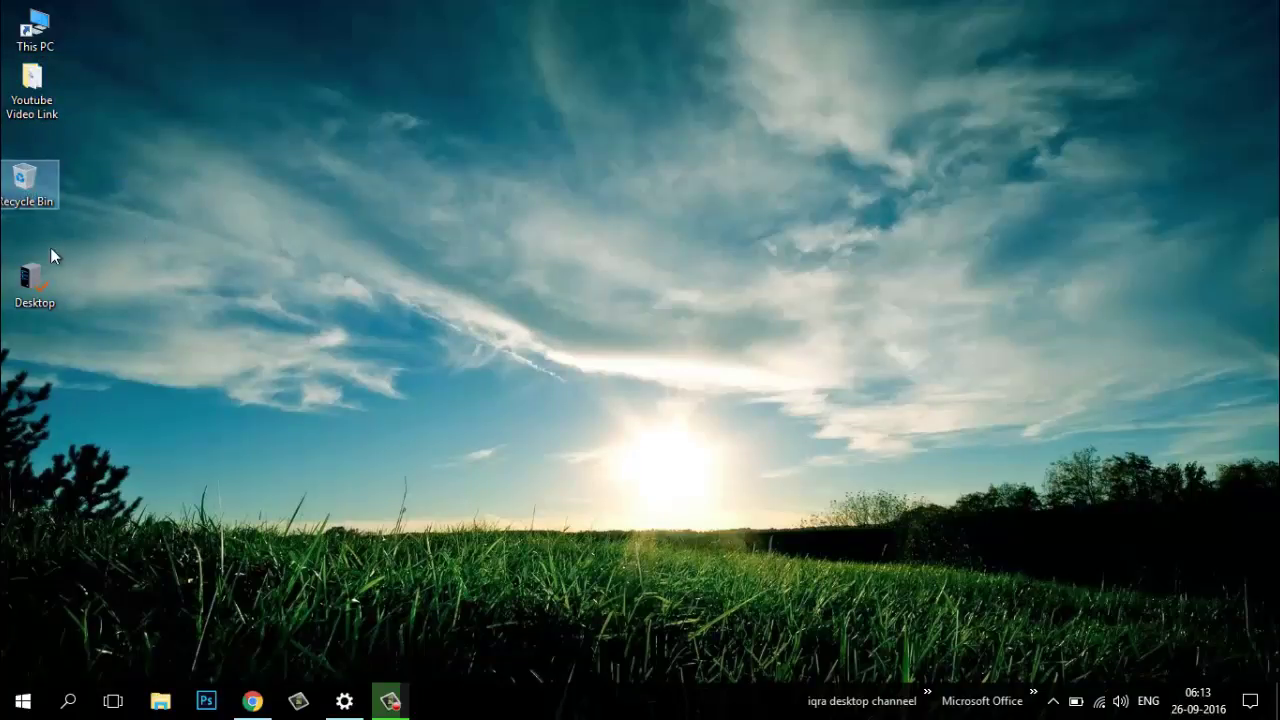
{"action": "left_click_drag", "start_coordinate": [35, 280], "coordinate": [33, 255]}
{"action": "left_click_drag", "start_coordinate": [28, 180], "coordinate": [33, 140]}
{"action": "left_click_drag", "start_coordinate": [30, 252], "coordinate": [12, 163]}
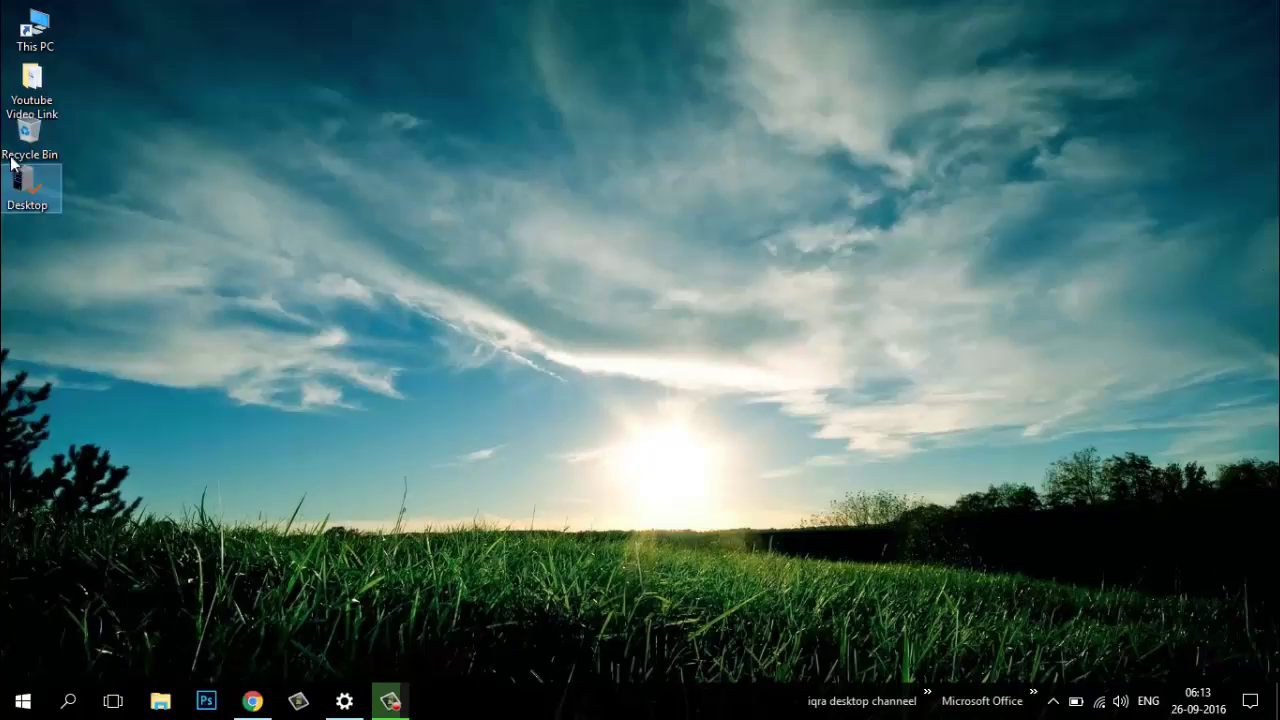
Turn on Align icons to grid for the desktop icons, and select Youtube Video Link
{"action": "right_click", "coordinate": [283, 128]}
{"action": "mouse_move", "coordinate": [347, 138]}
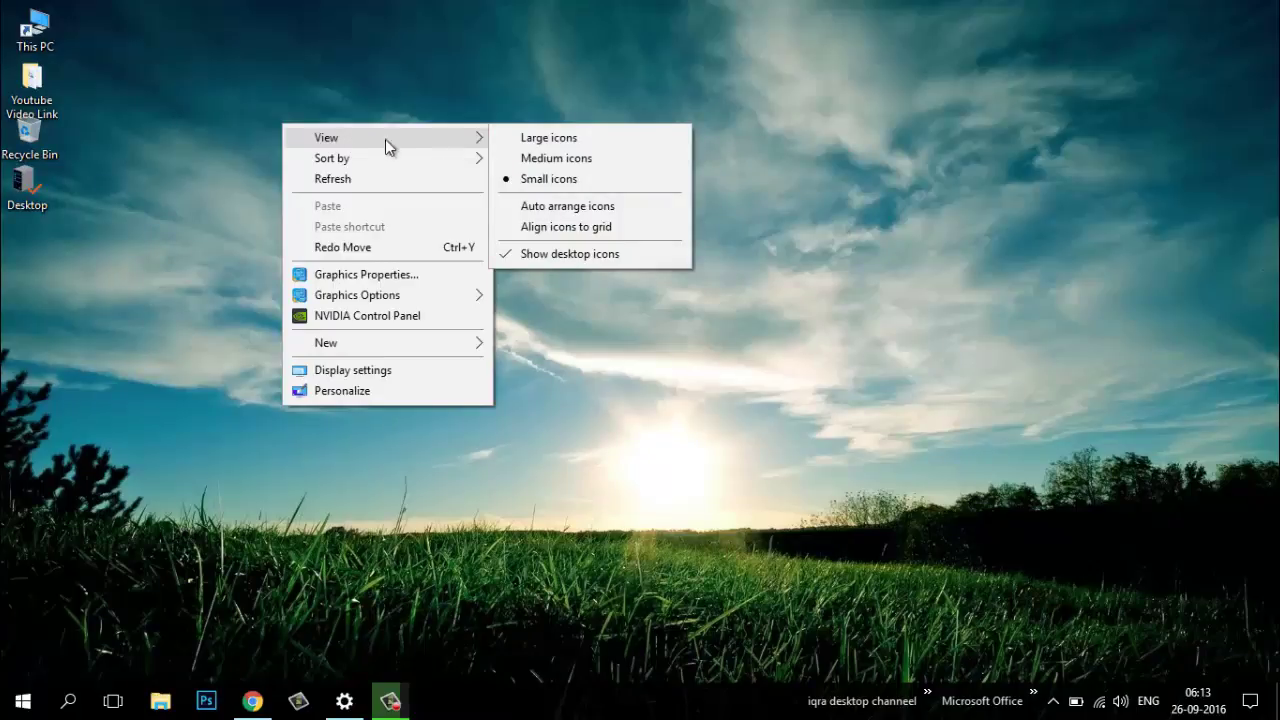
{"action": "left_click", "coordinate": [603, 229]}
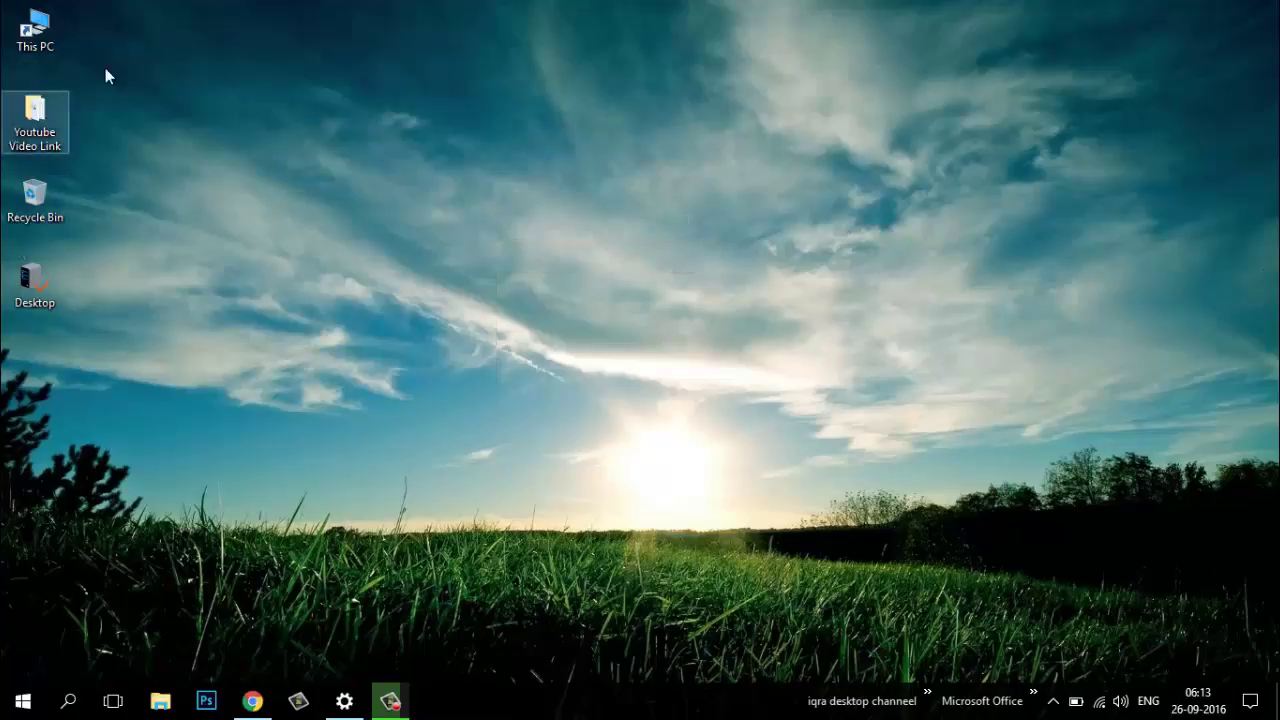
{"action": "left_click", "coordinate": [40, 118]}
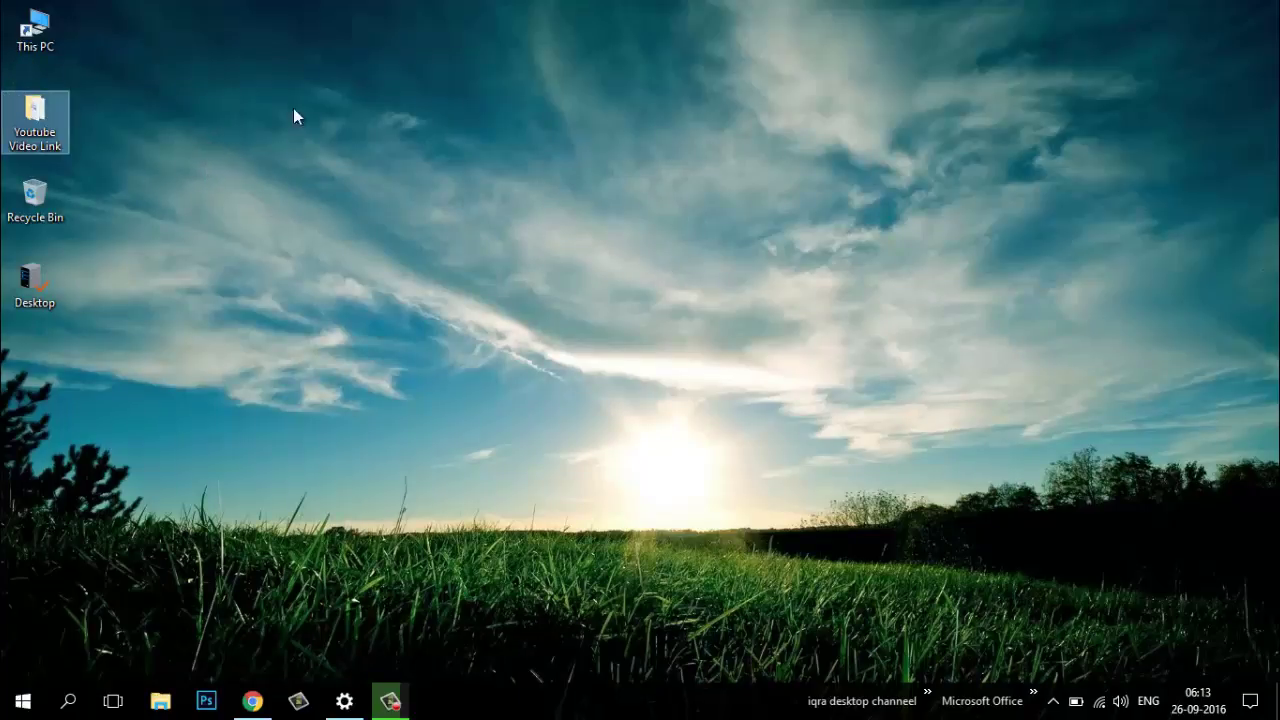
Refresh the desktop
{"action": "right_click", "coordinate": [313, 146]}
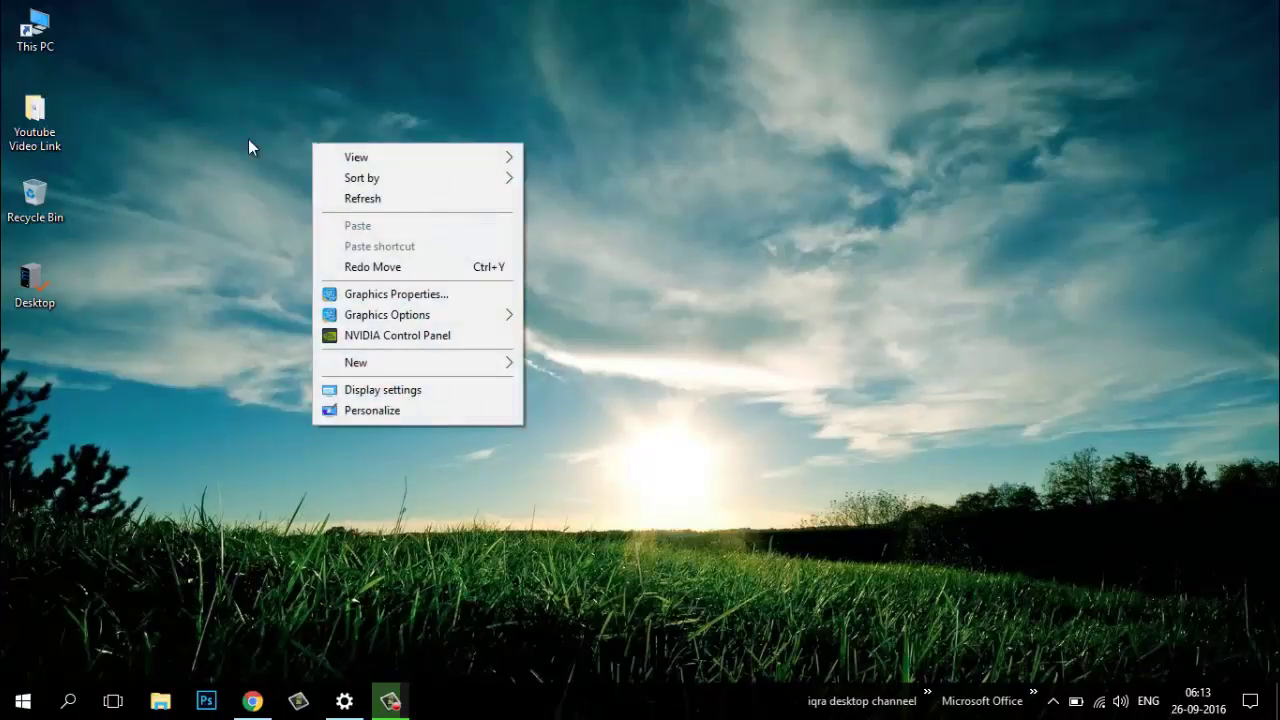
{"action": "right_click", "coordinate": [184, 142]}
{"action": "left_click", "coordinate": [232, 197]}
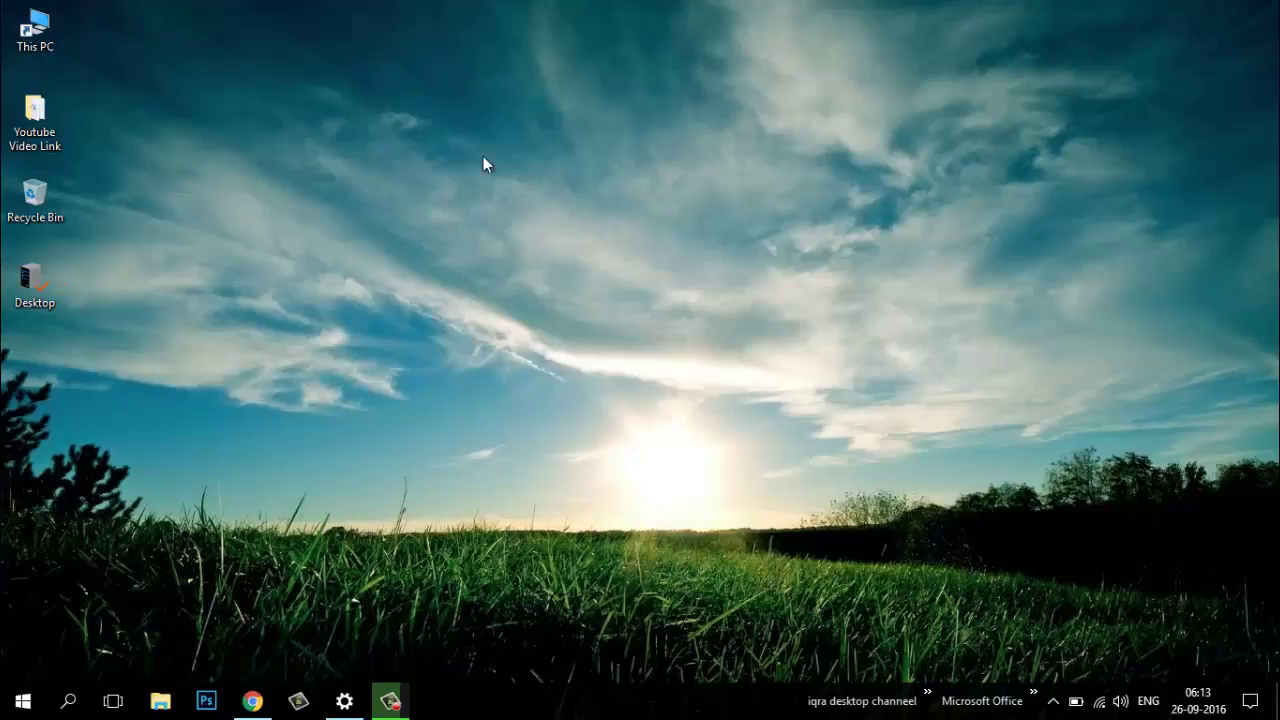
Hide all icons by turning off Show desktop icons, and turn the option on again
{"action": "right_click", "coordinate": [409, 153]}
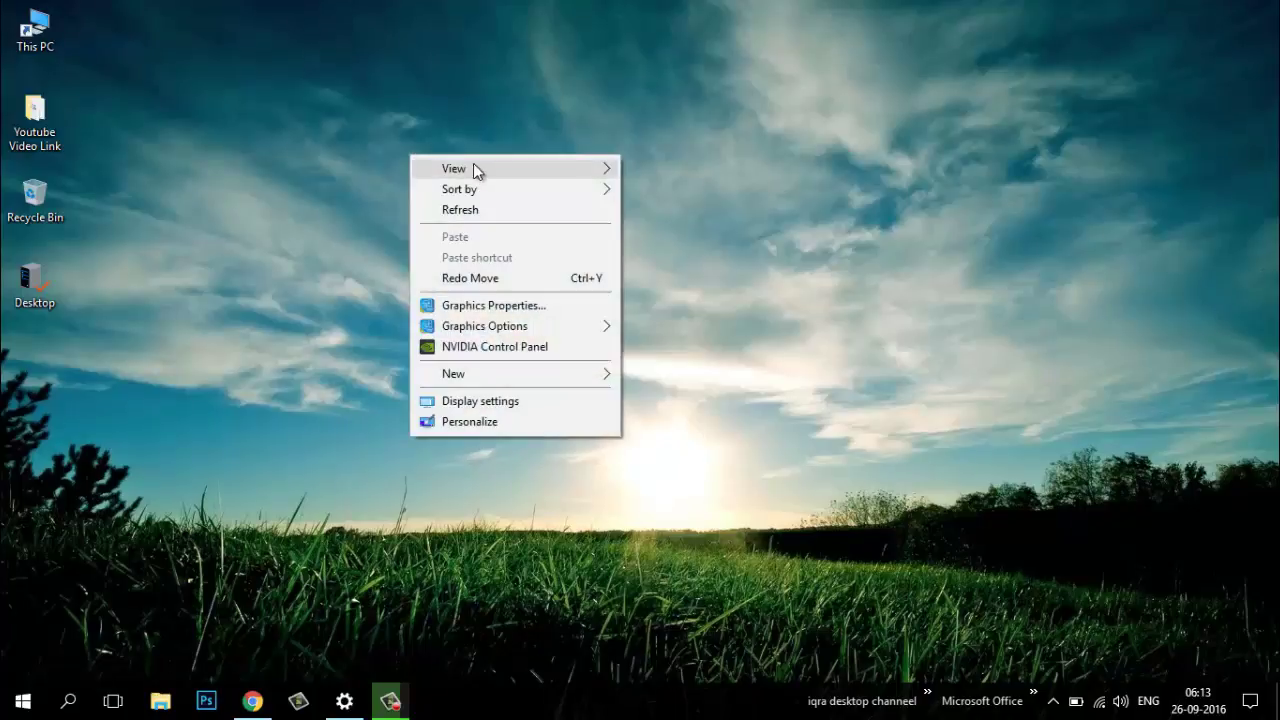
{"action": "mouse_move", "coordinate": [505, 168]}
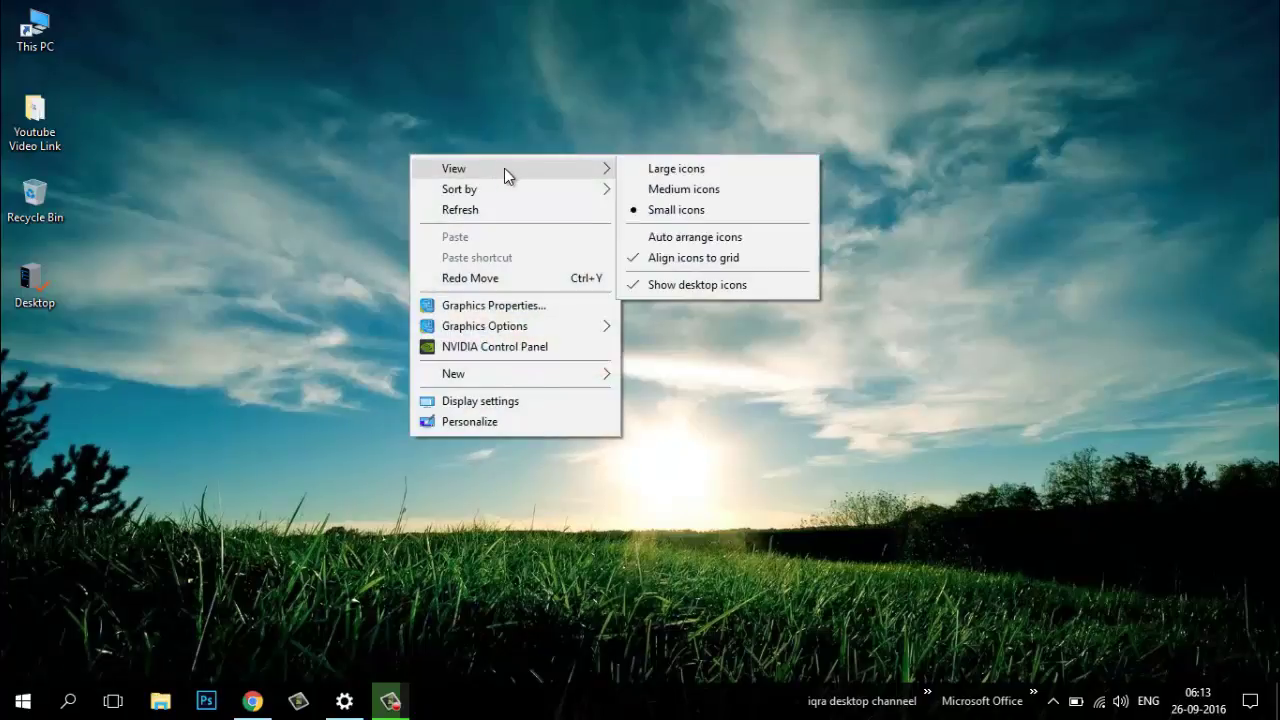
{"action": "left_click", "coordinate": [653, 287]}
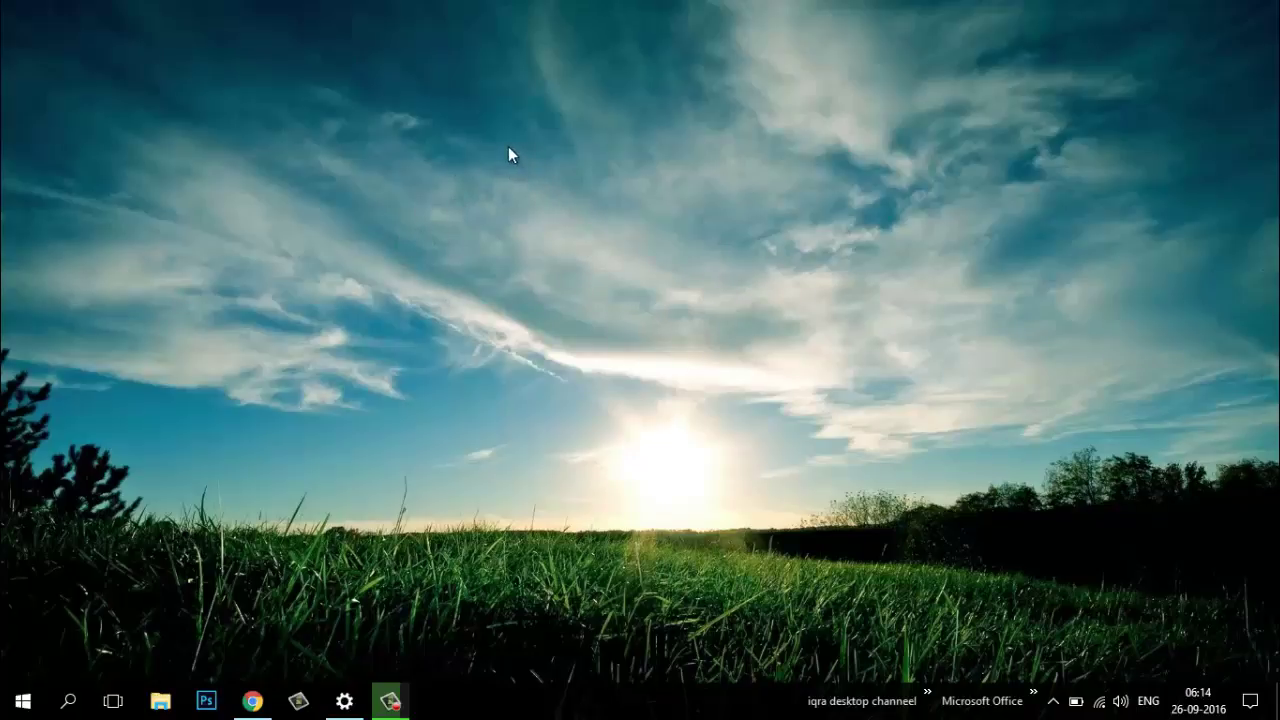
{"action": "right_click", "coordinate": [441, 152]}
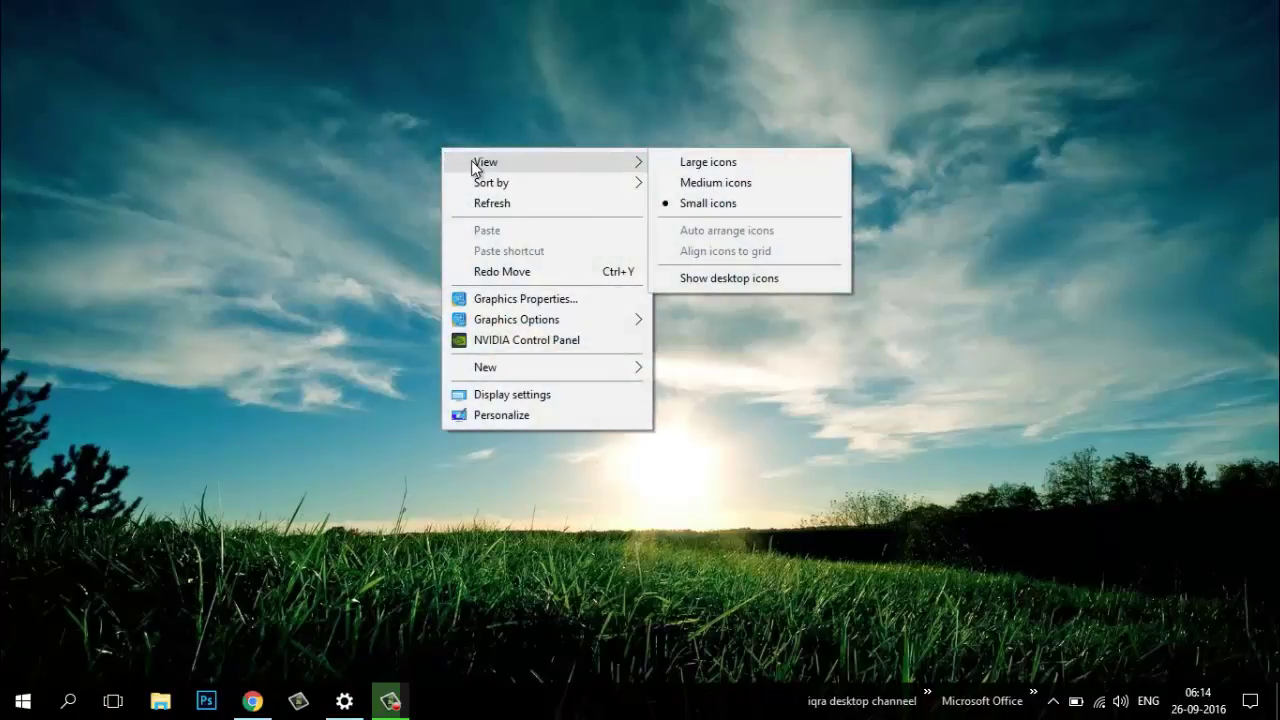
{"action": "left_click", "coordinate": [728, 280]}
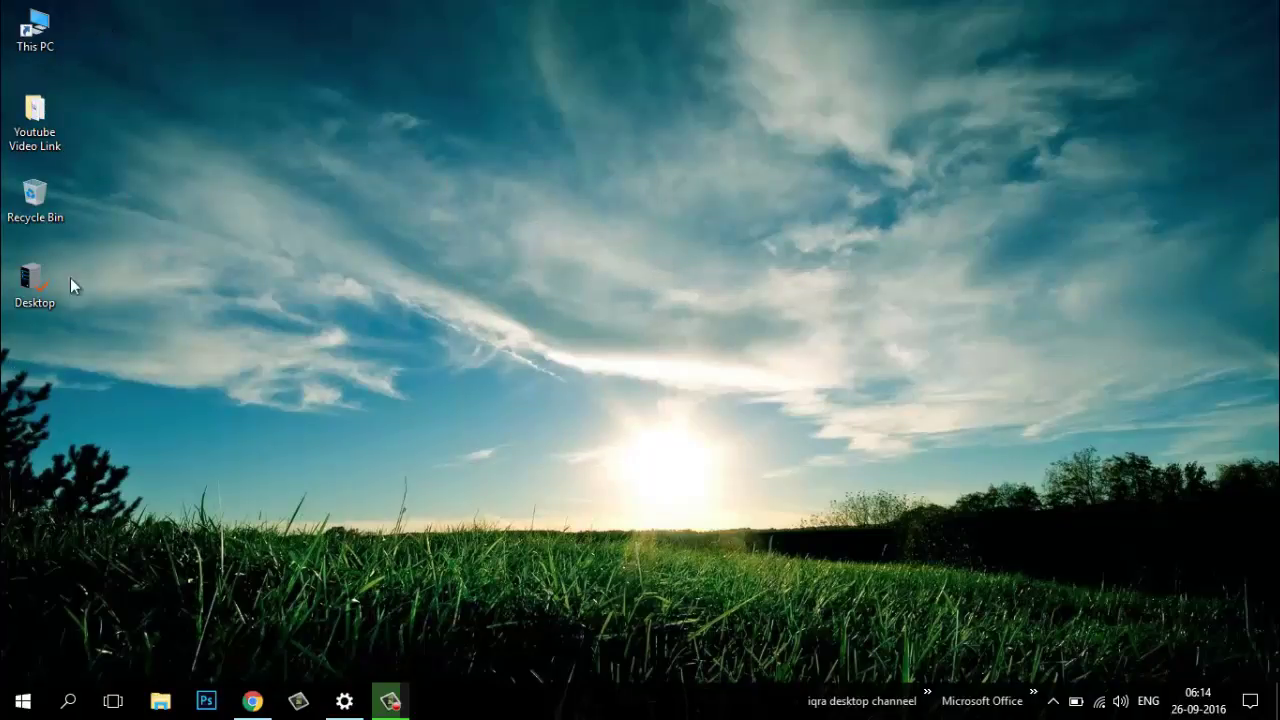
{"action": "right_click", "coordinate": [339, 125]}
{"action": "mouse_move", "coordinate": [405, 145]}
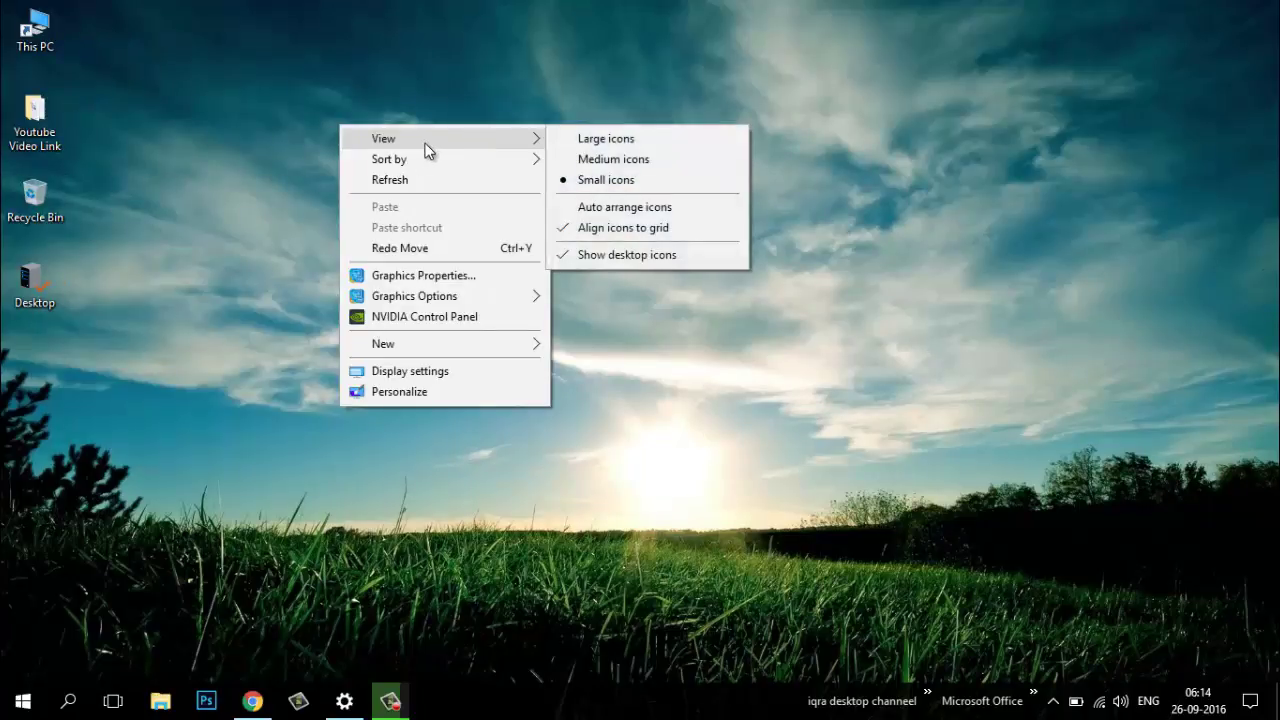
{"action": "left_click", "coordinate": [230, 132]}
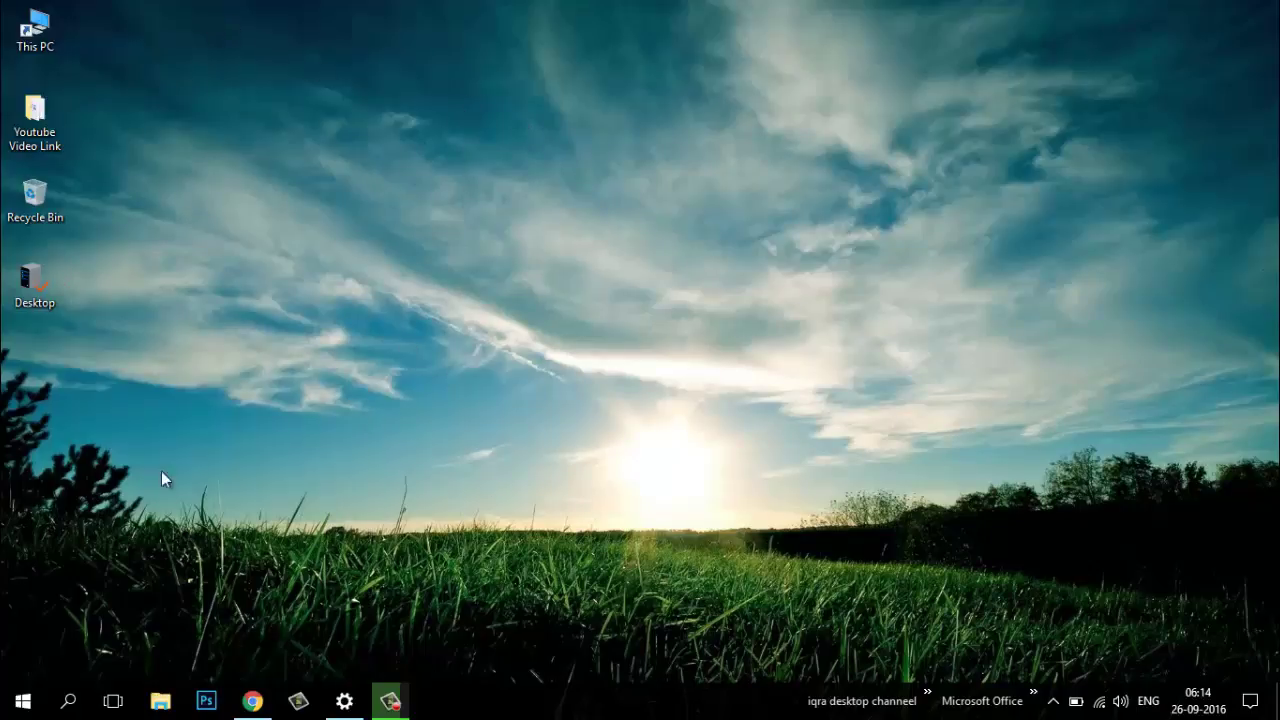
Refresh the desktop three times
{"action": "right_click", "coordinate": [390, 113]}
{"action": "left_click", "coordinate": [440, 158]}
{"action": "right_click", "coordinate": [352, 102]}
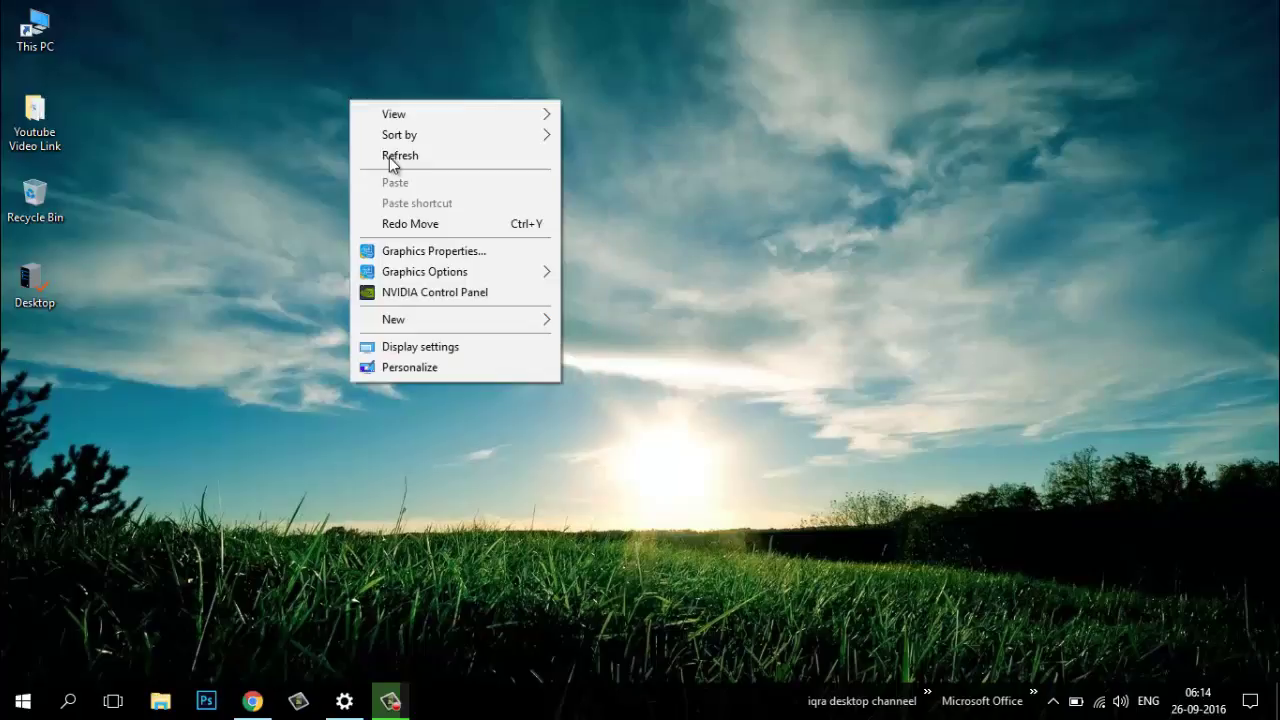
{"action": "left_click", "coordinate": [398, 156]}
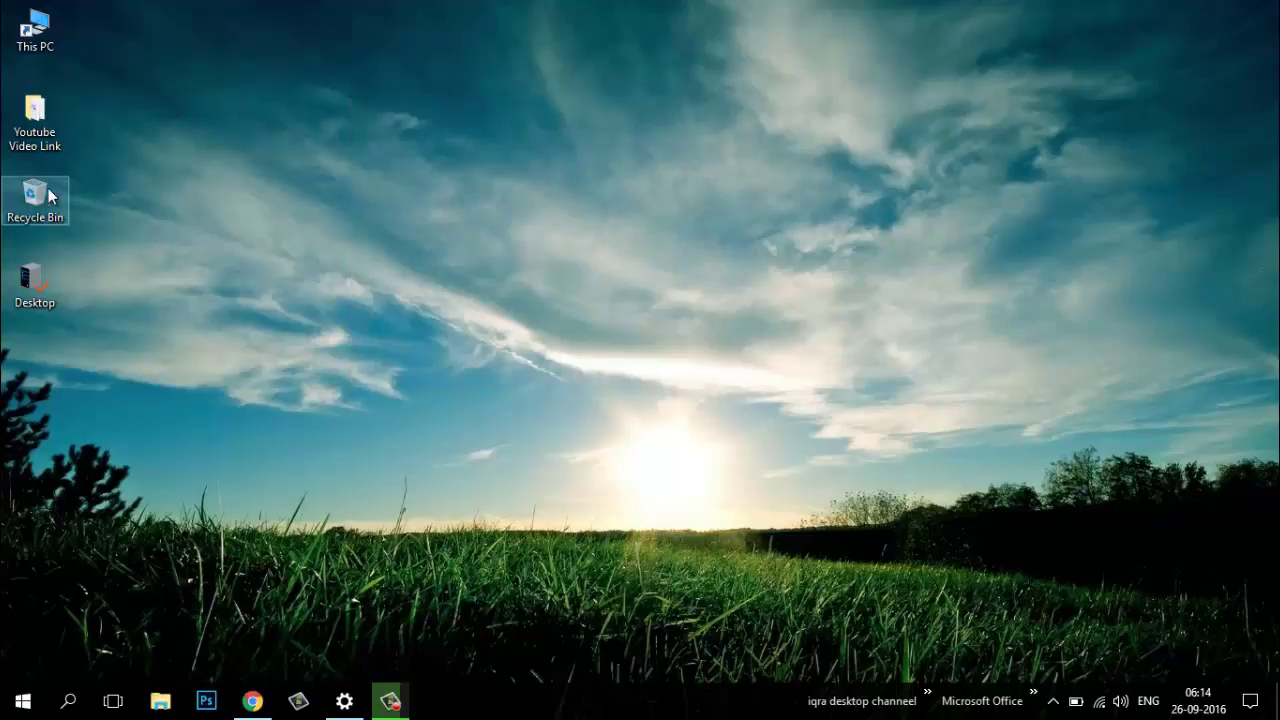
{"action": "right_click", "coordinate": [202, 83]}
{"action": "left_click", "coordinate": [246, 134]}
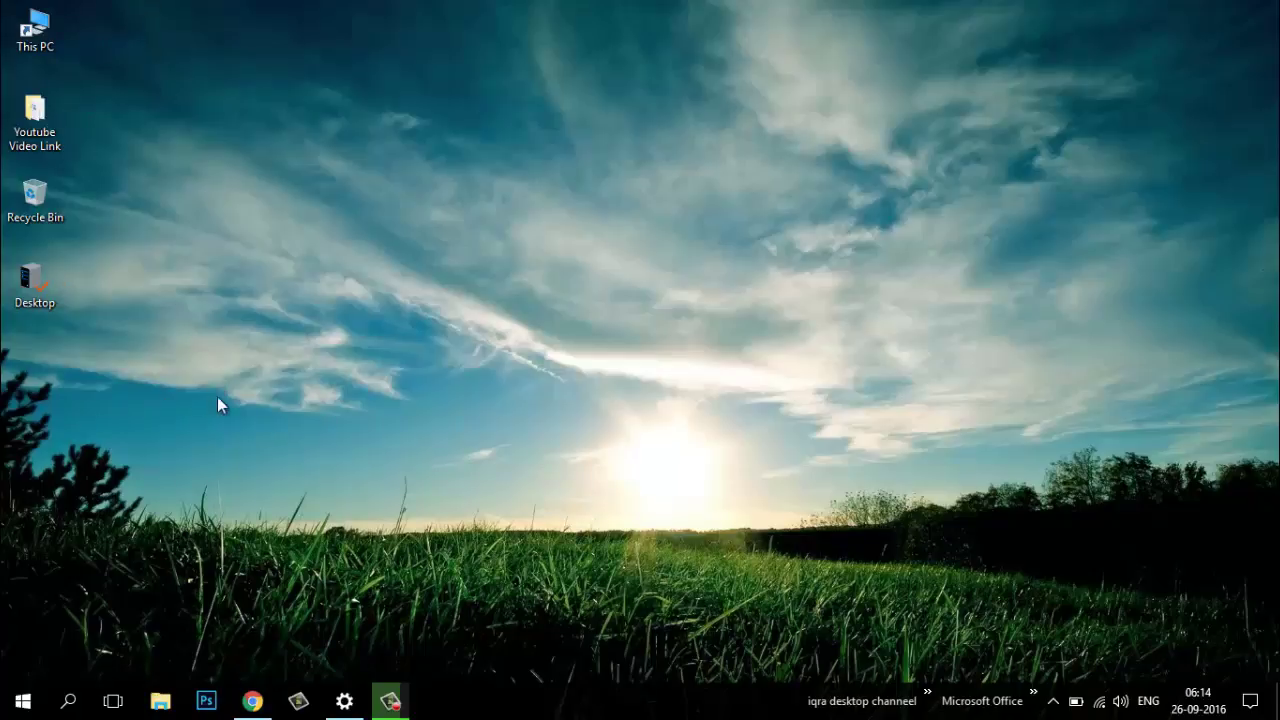
Sort the desktop icons by Name
{"action": "right_click", "coordinate": [267, 166]}
{"action": "mouse_move", "coordinate": [307, 201]}
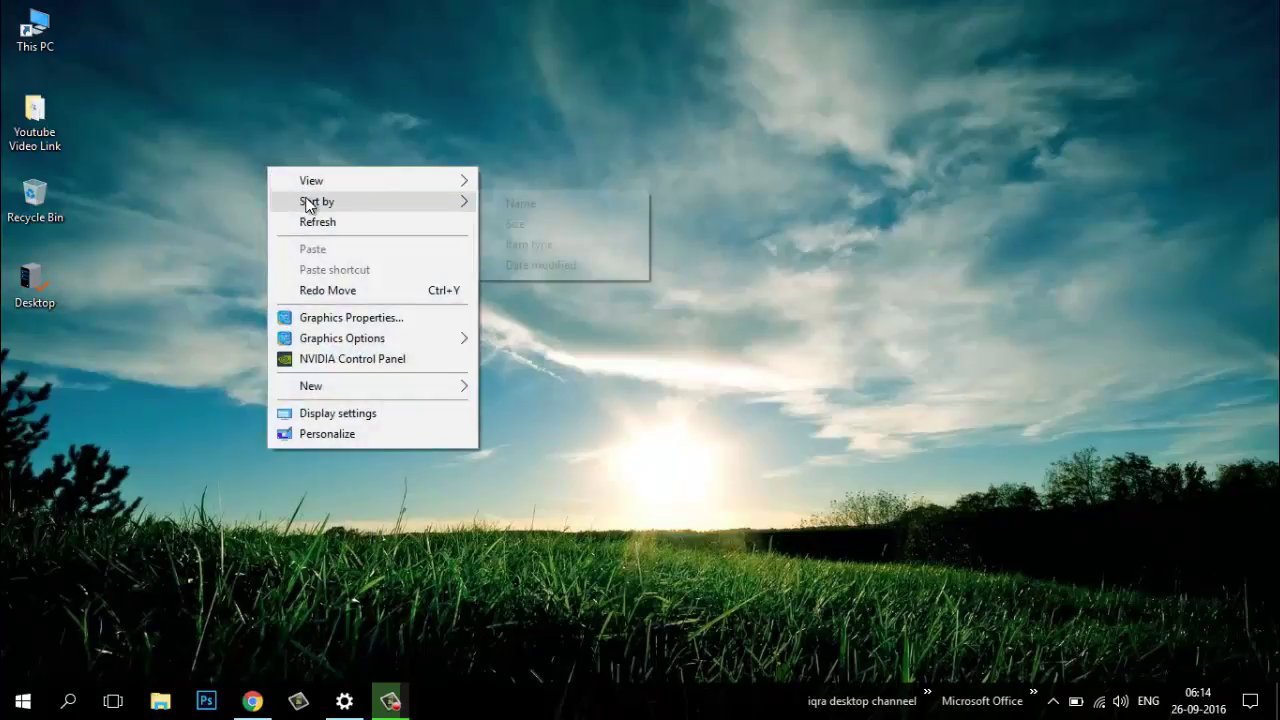
{"action": "mouse_move", "coordinate": [411, 207]}
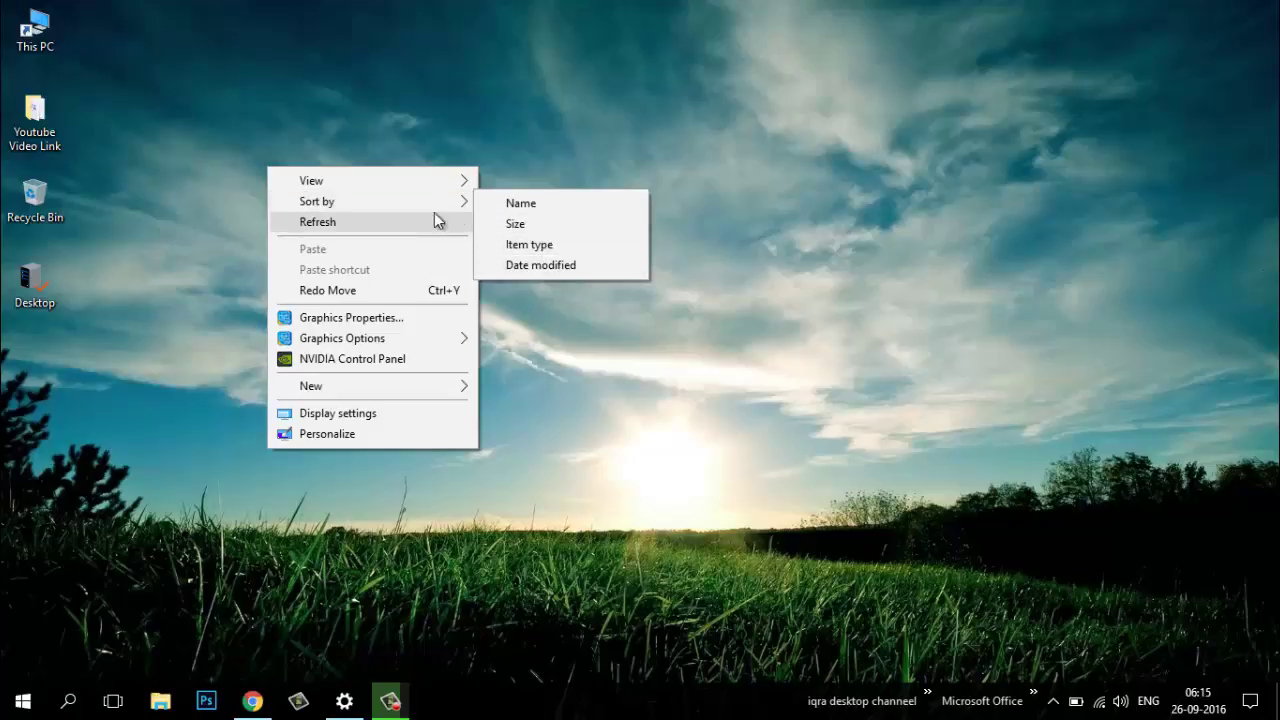
{"action": "left_click", "coordinate": [530, 208]}
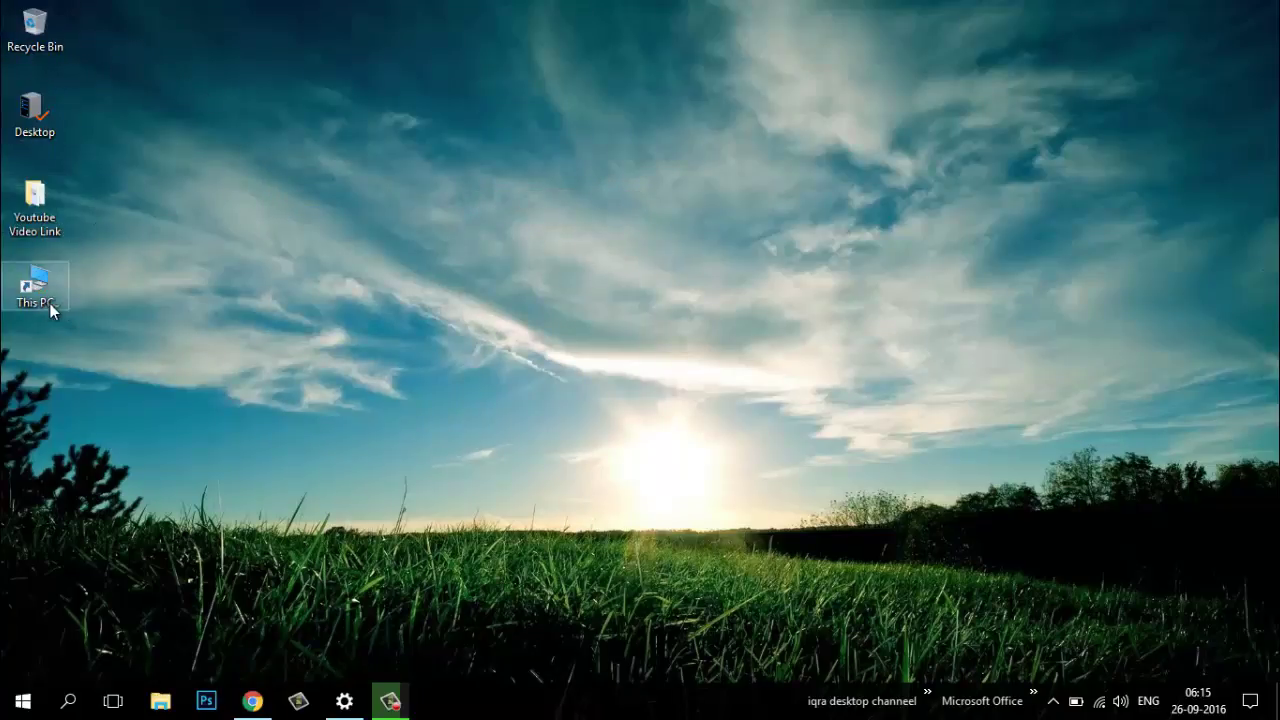
Sort the desktop icons by Size
{"action": "right_click", "coordinate": [414, 84]}
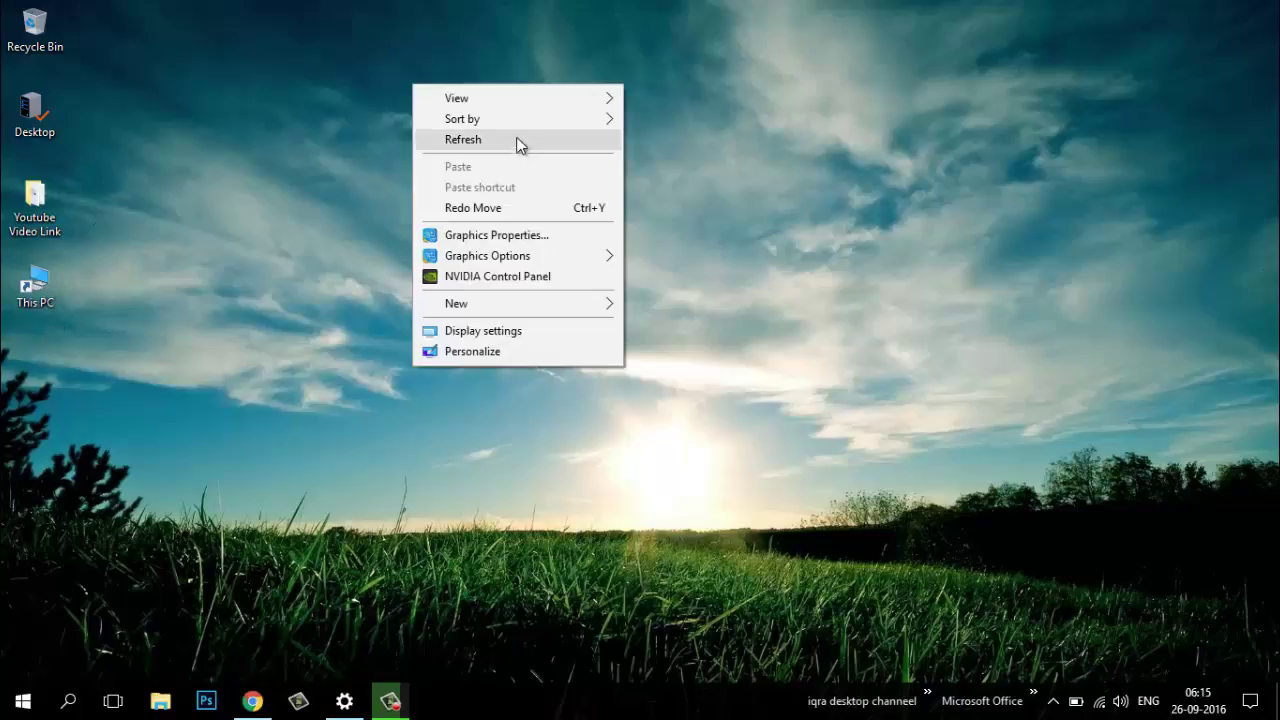
{"action": "mouse_move", "coordinate": [603, 131]}
{"action": "left_click", "coordinate": [666, 139]}
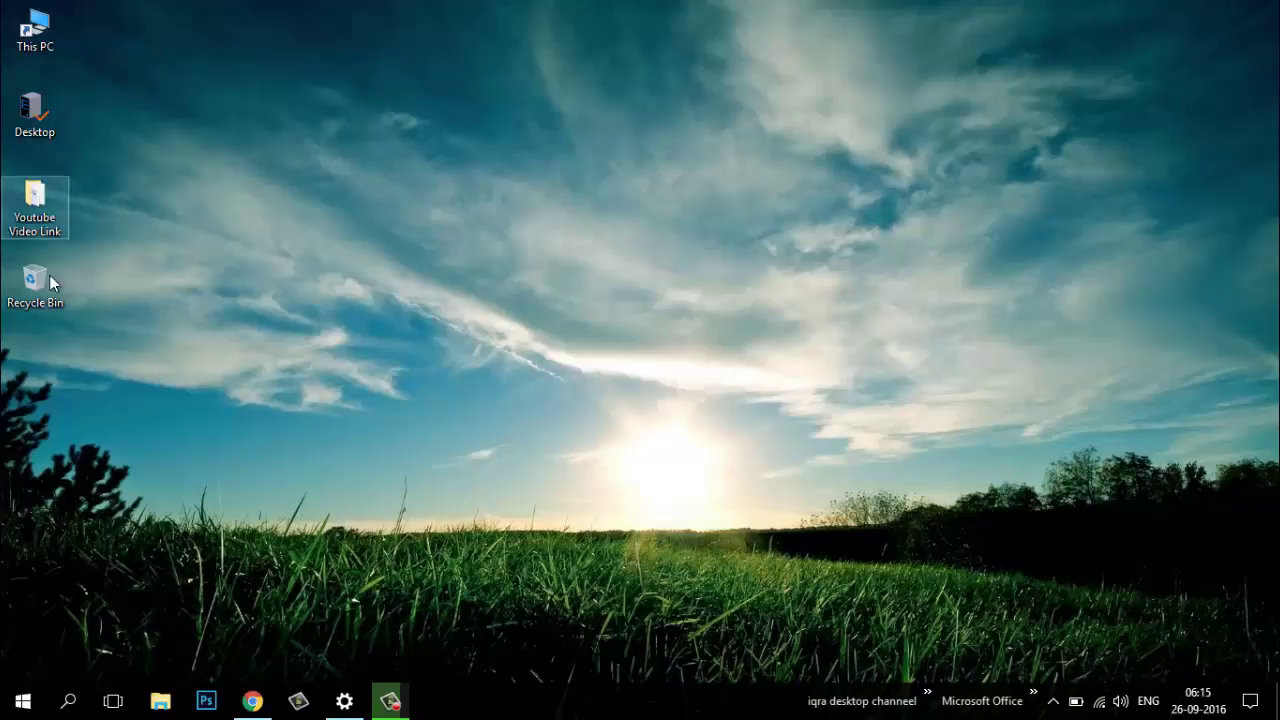
Refresh the desktop seven times in a row
{"action": "right_click", "coordinate": [200, 140]}
{"action": "mouse_move", "coordinate": [337, 180]}
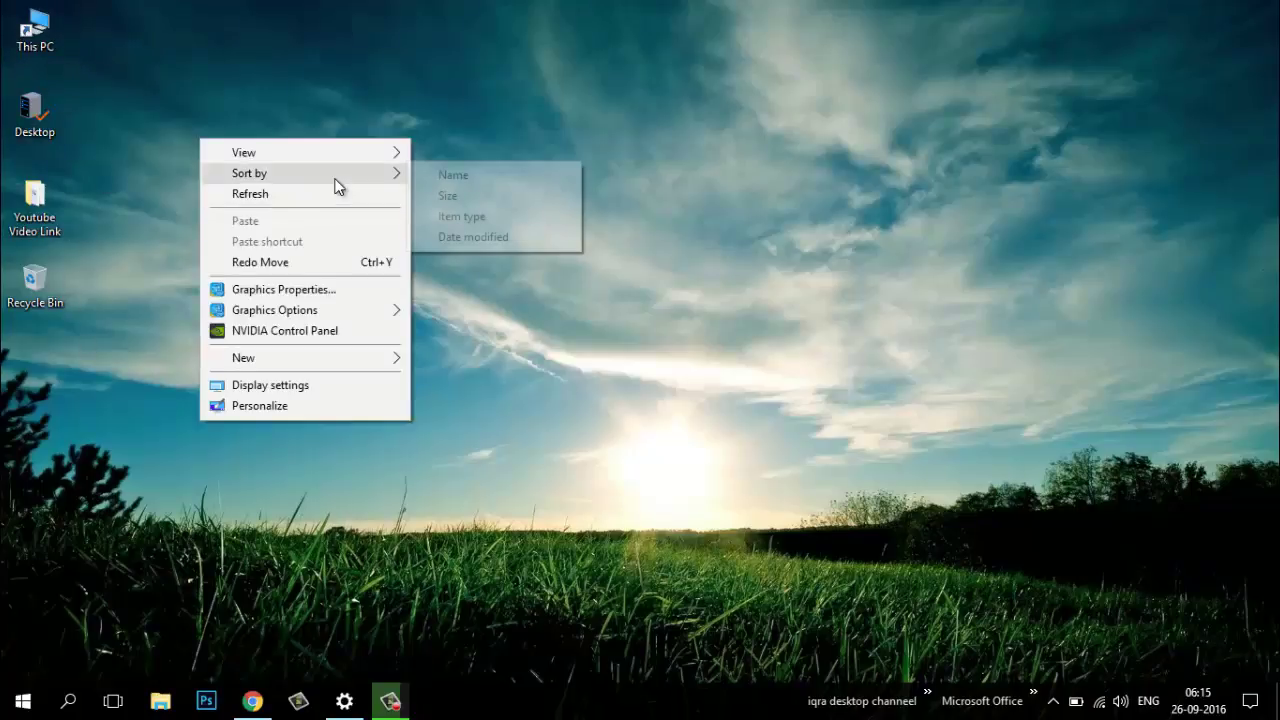
{"action": "left_click", "coordinate": [317, 196]}
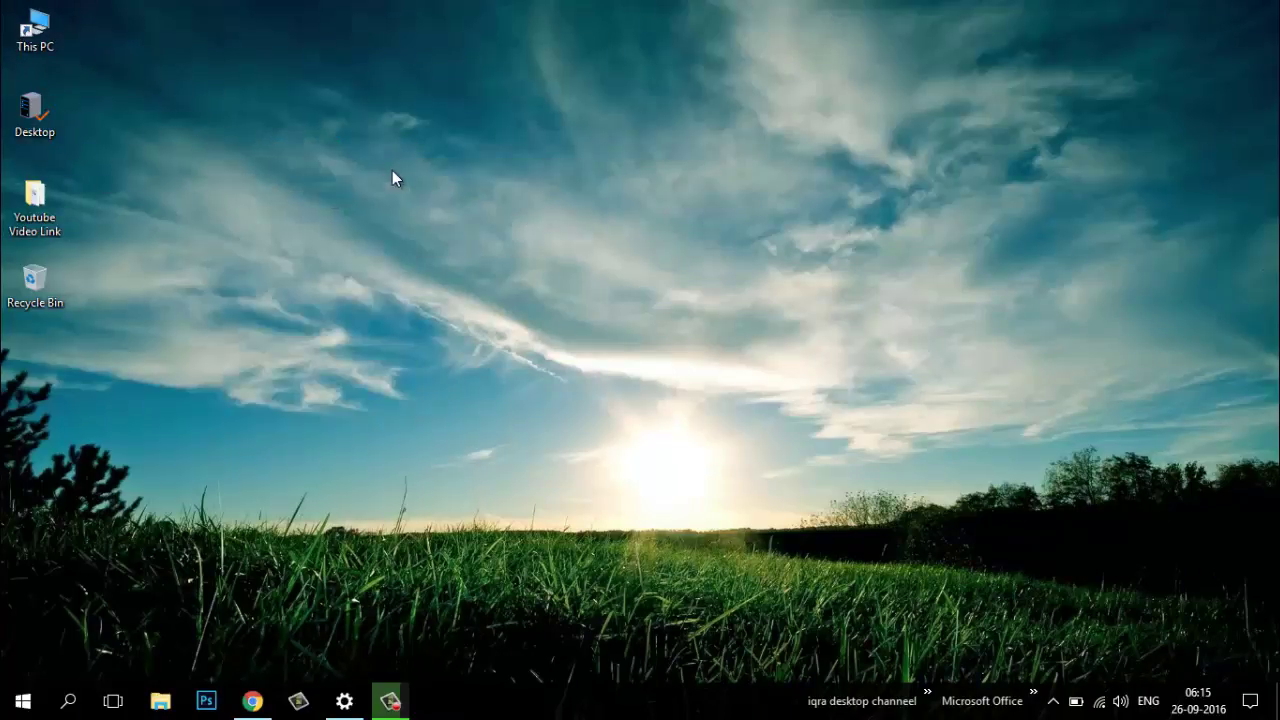
{"action": "right_click", "coordinate": [392, 171]}
{"action": "left_click", "coordinate": [473, 225]}
{"action": "right_click", "coordinate": [384, 137]}
{"action": "left_click", "coordinate": [449, 198]}
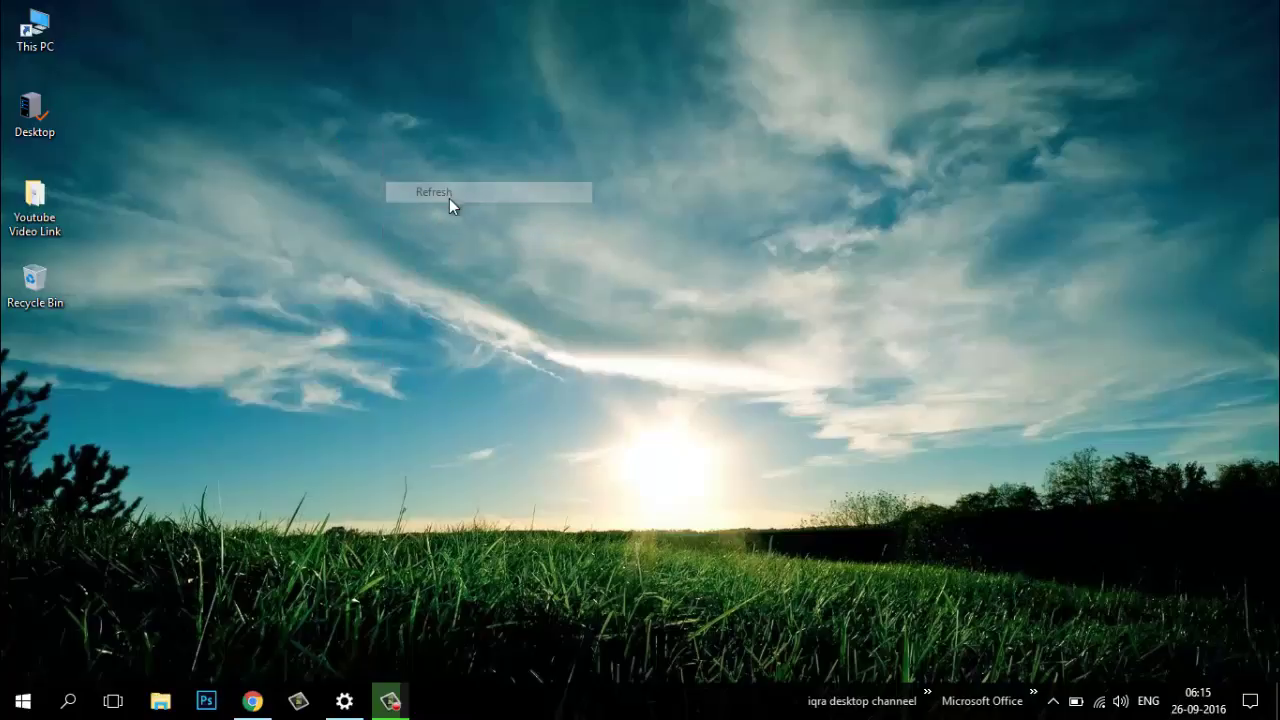
{"action": "right_click", "coordinate": [322, 125]}
{"action": "left_click", "coordinate": [402, 182]}
{"action": "right_click", "coordinate": [345, 135]}
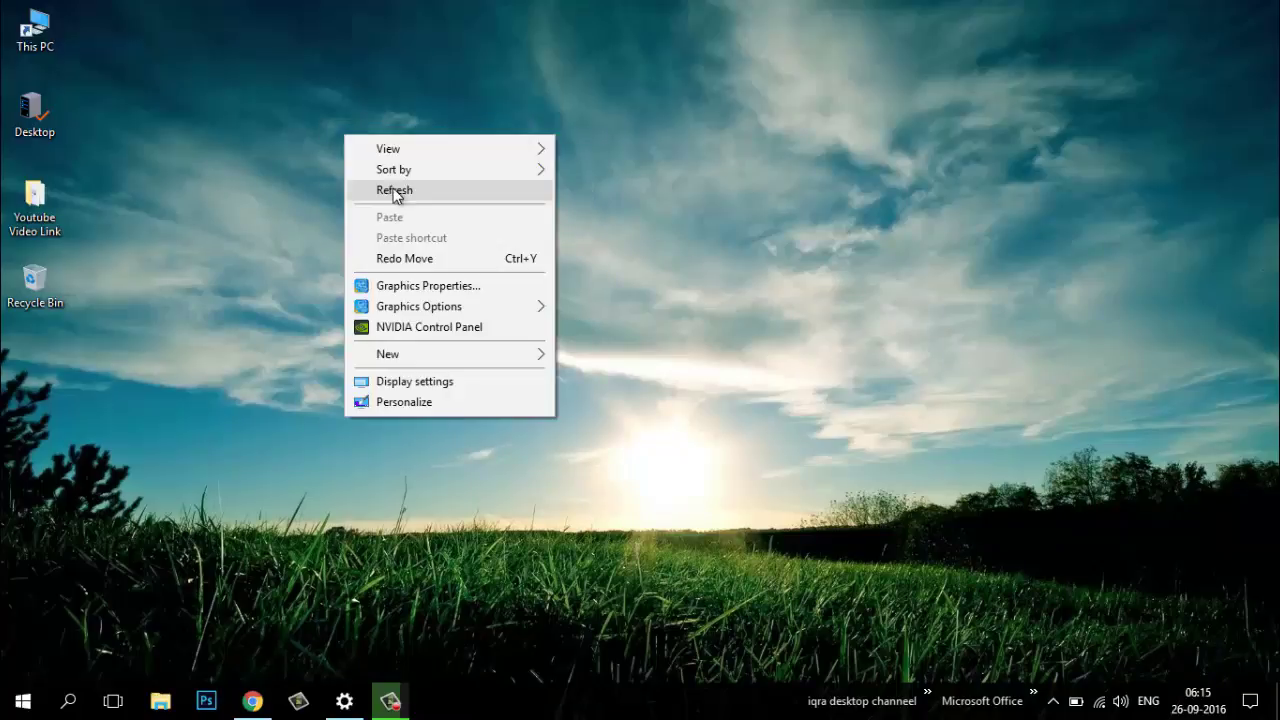
{"action": "left_click", "coordinate": [451, 195]}
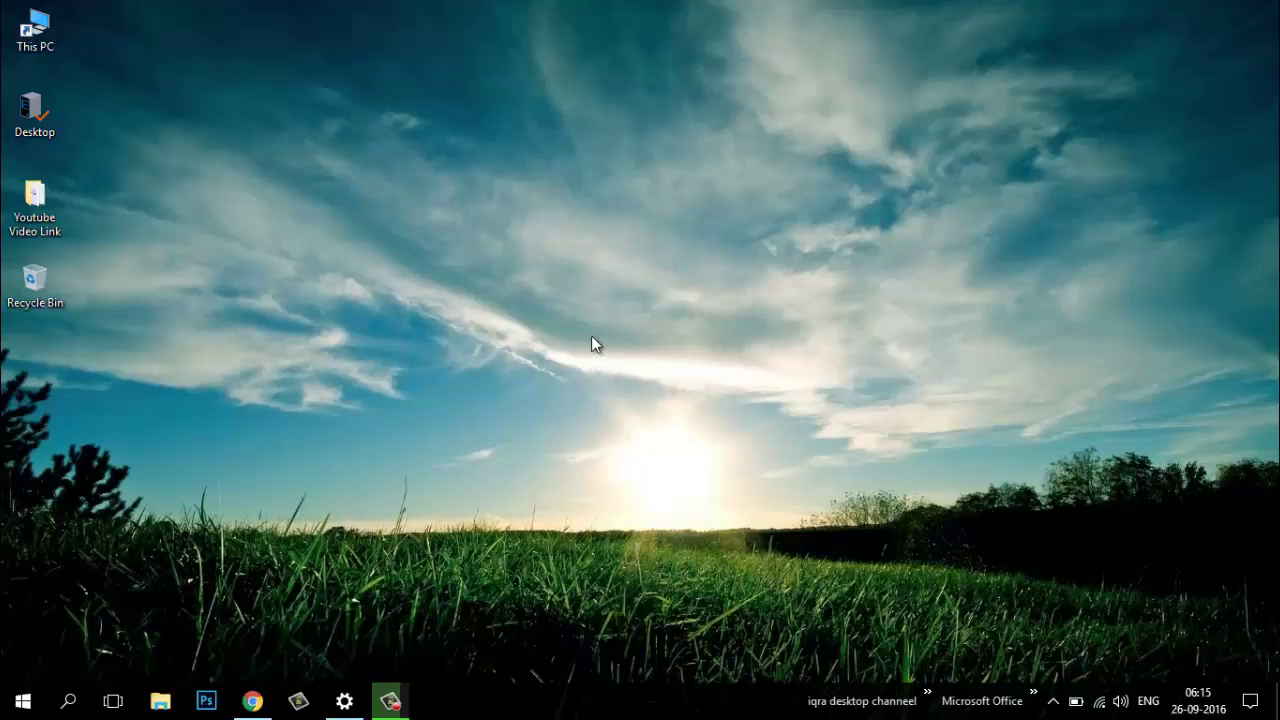
{"action": "right_click", "coordinate": [443, 104]}
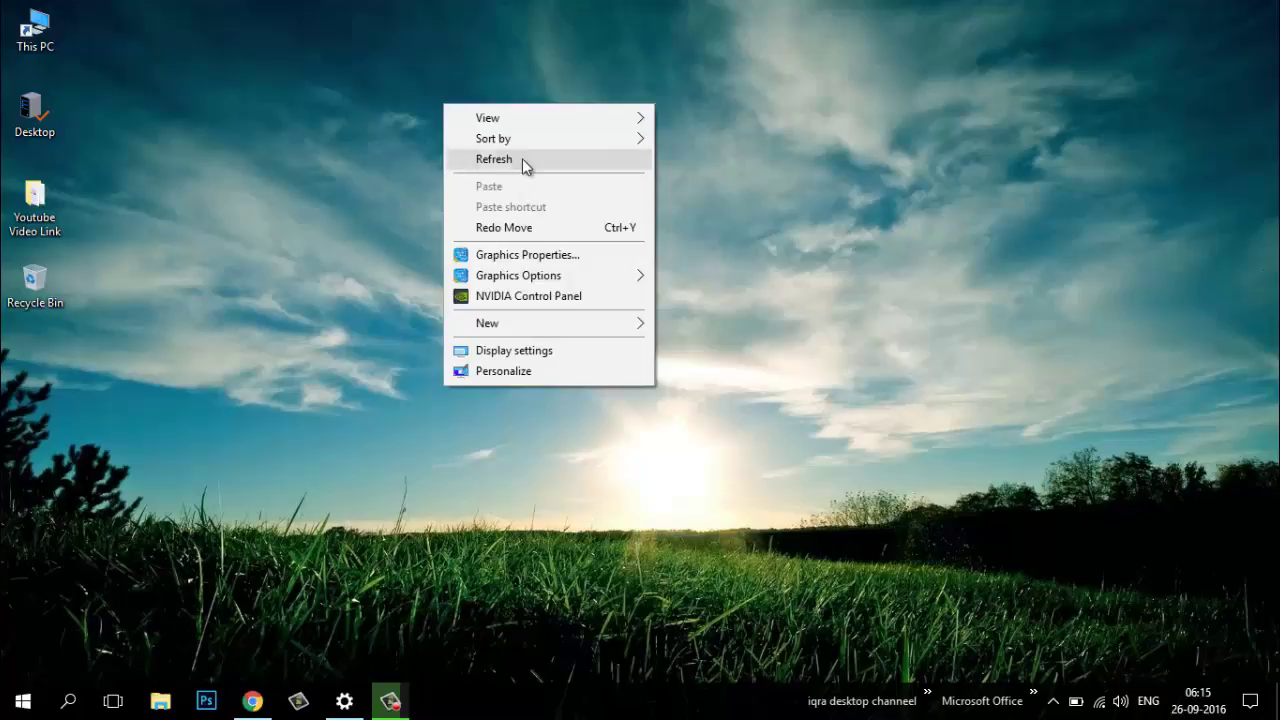
{"action": "left_click", "coordinate": [522, 156]}
{"action": "right_click", "coordinate": [464, 109]}
{"action": "left_click", "coordinate": [530, 166]}
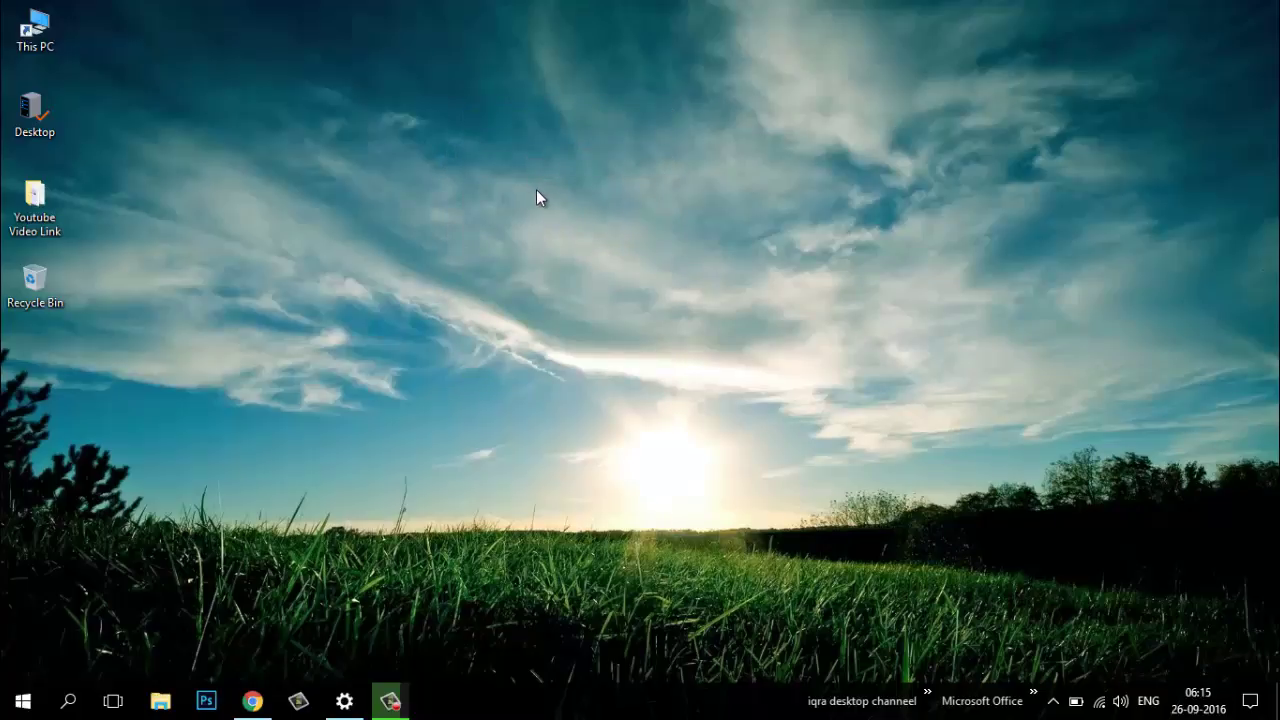